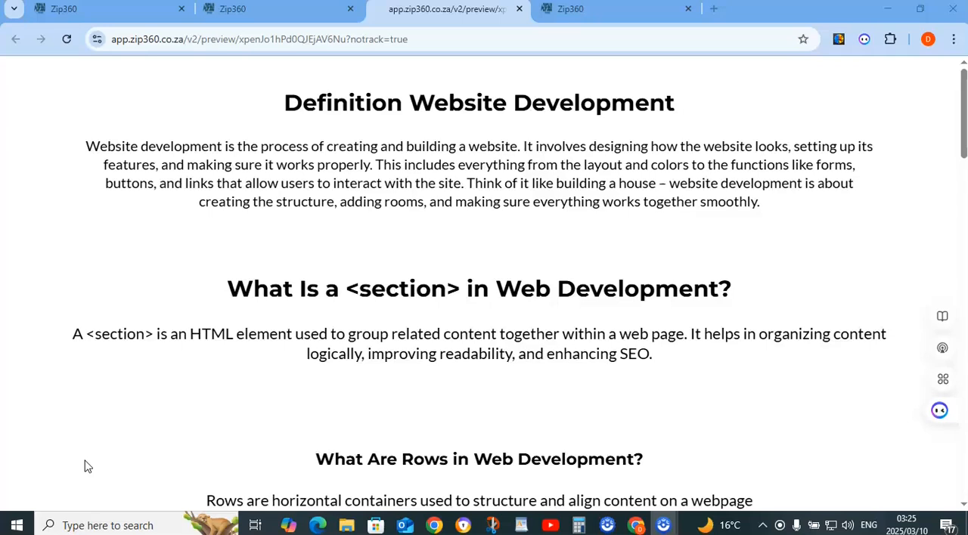
# Read the definitions of website development, sections and rows on the preview page
pyautogui.scroll(-1, 88, 469)
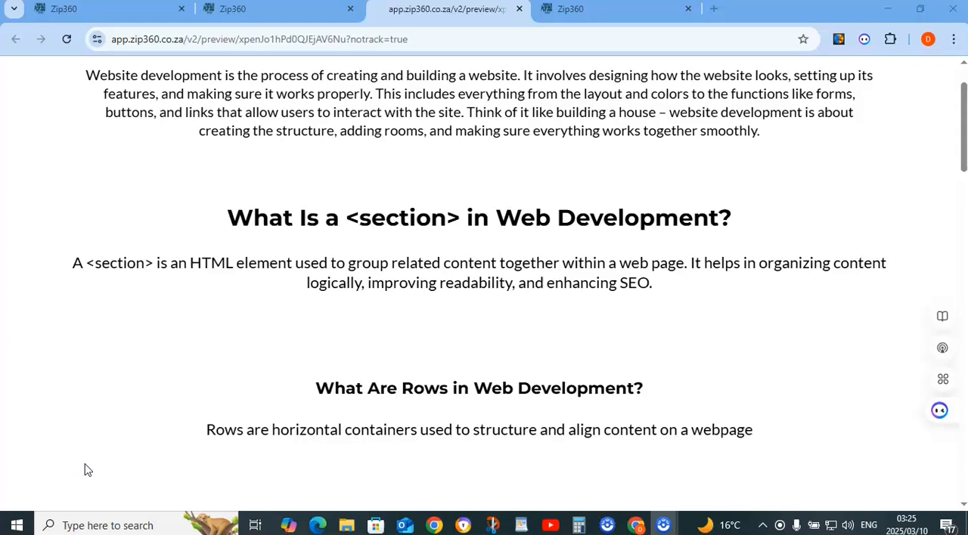
pyautogui.scroll(-1, 88, 469)
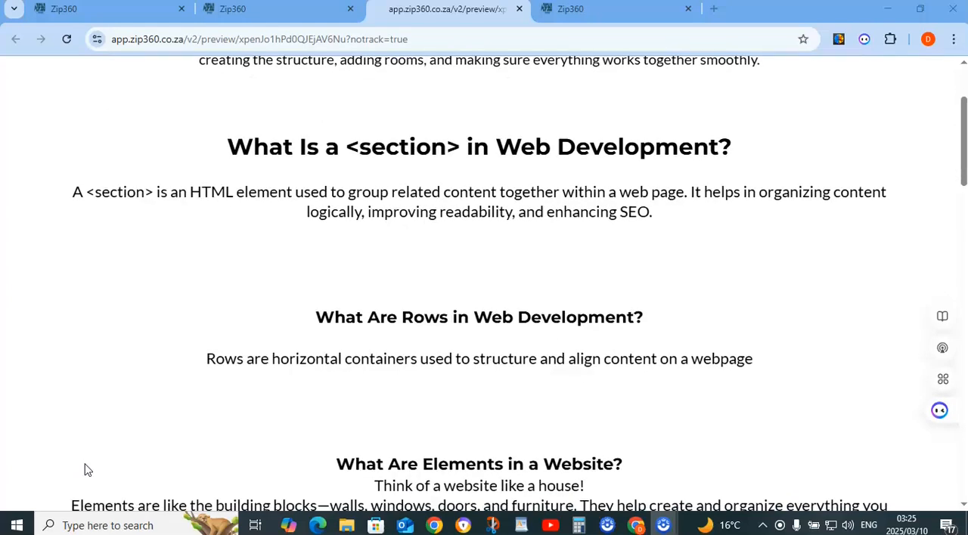
pyautogui.scroll(1, 87, 470)
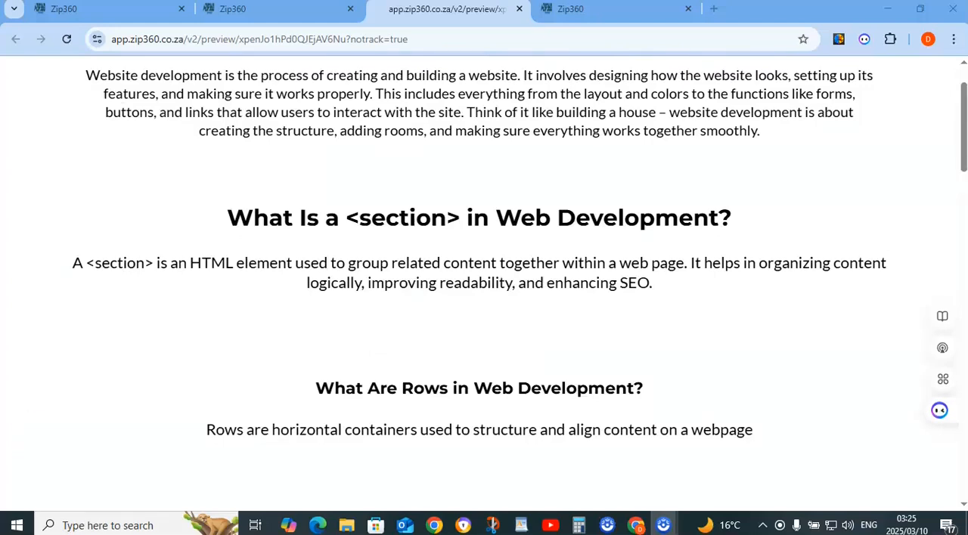
# Go to the Demo 1 page editor and examine the available section widths and row column layouts
pyautogui.click(242, 9)
pyautogui.scroll(1, 379, 294)
pyautogui.moveTo(447, 358)
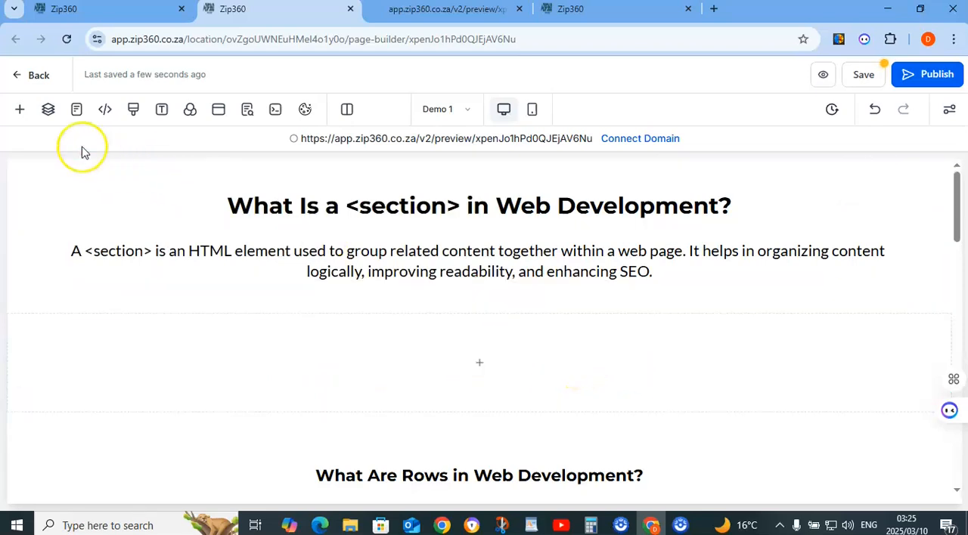
pyautogui.click(20, 112)
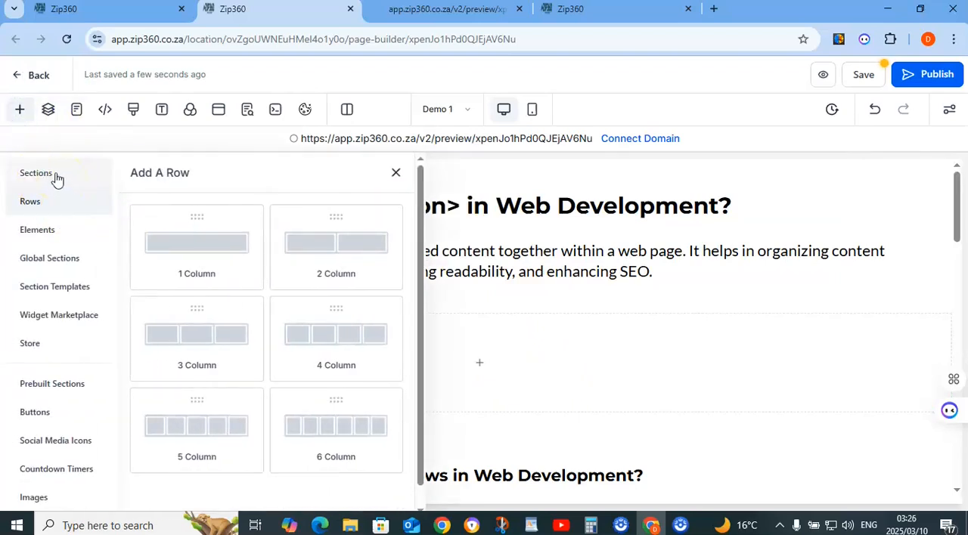
pyautogui.click(56, 176)
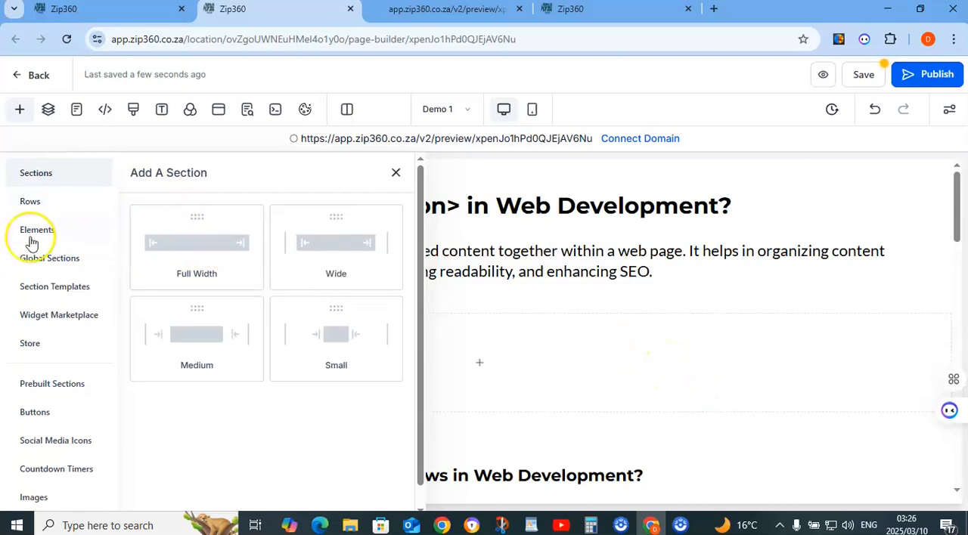
pyautogui.click(31, 202)
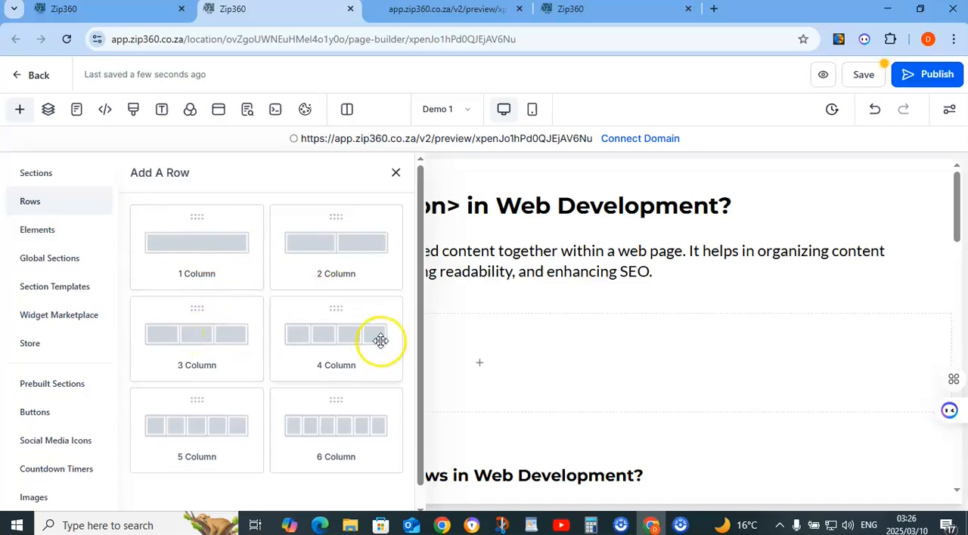
pyautogui.click(395, 174)
# Examine the elements that can be added to the third column of the six-column row, and the global sections
pyautogui.scroll(-1, 404, 336)
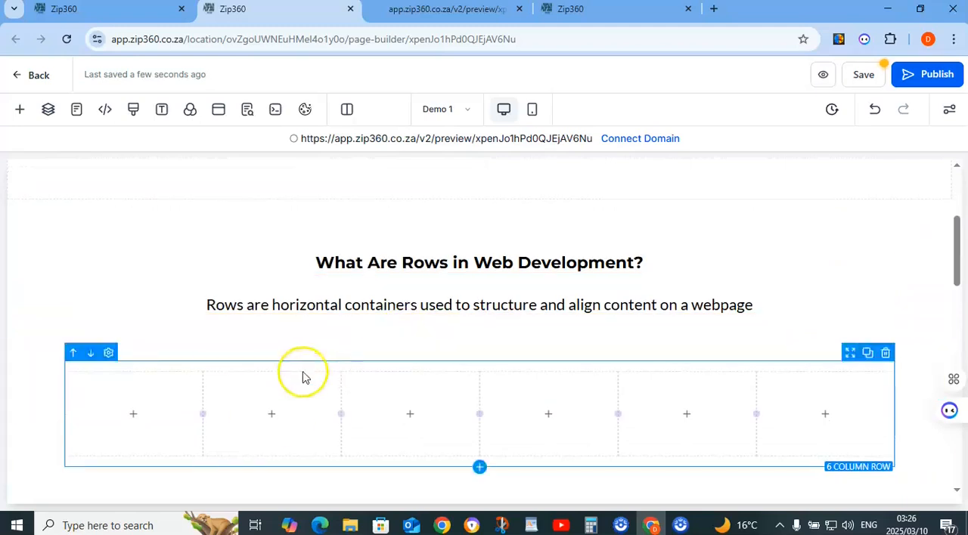
pyautogui.click(417, 416)
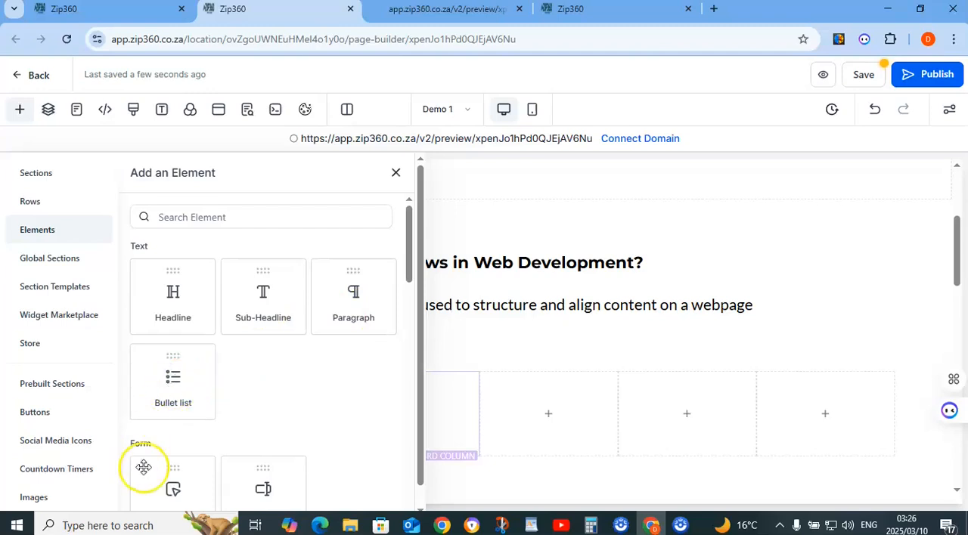
pyautogui.scroll(-4, 249, 405)
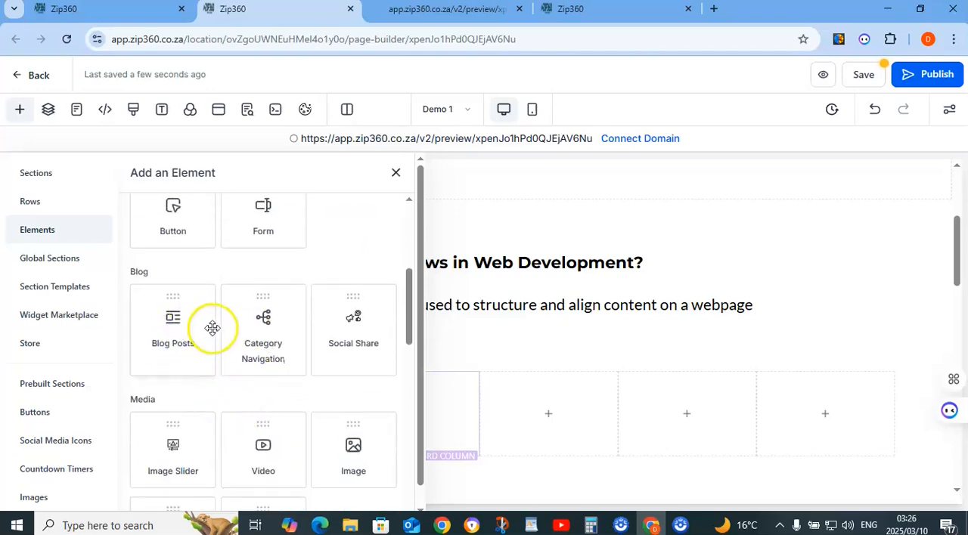
pyautogui.scroll(-5, 220, 350)
pyautogui.scroll(-4, 222, 352)
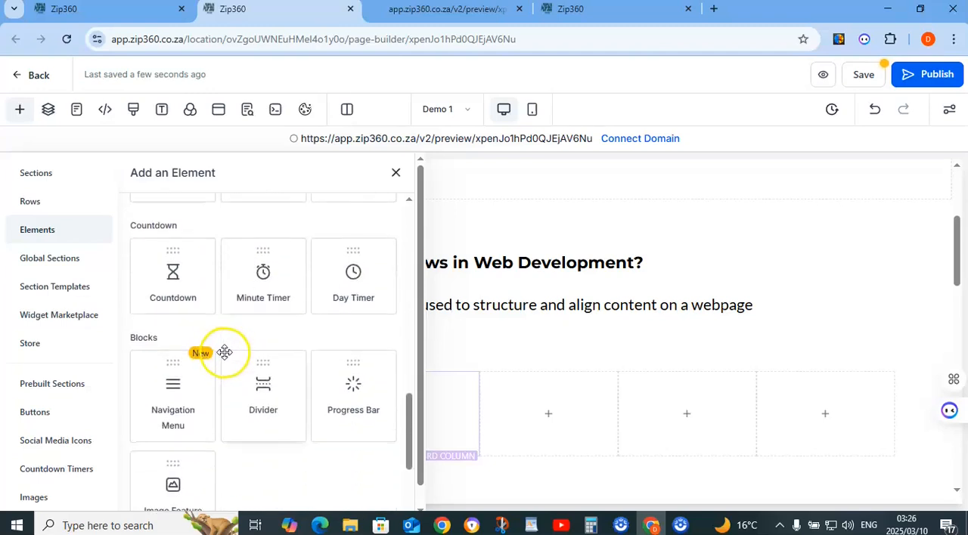
pyautogui.scroll(-4, 263, 362)
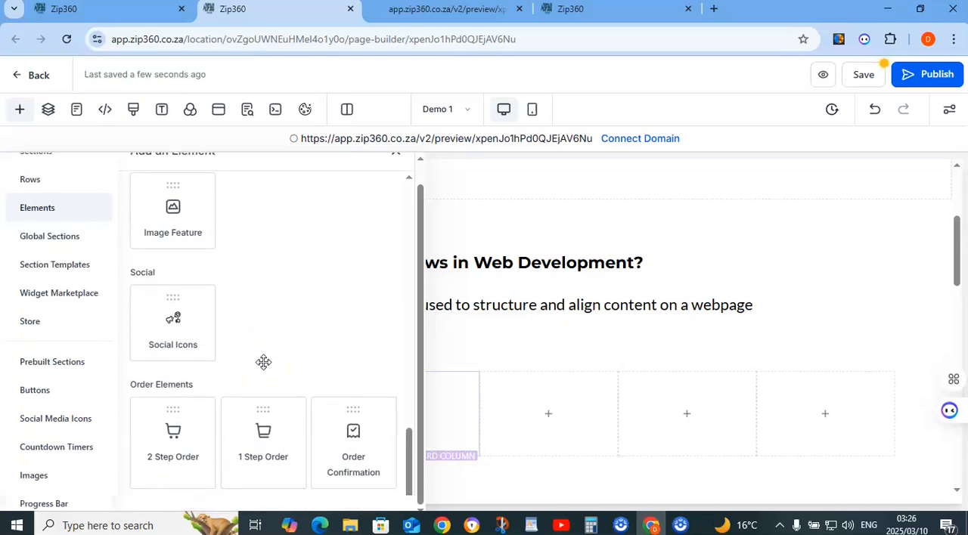
pyautogui.scroll(10, 263, 362)
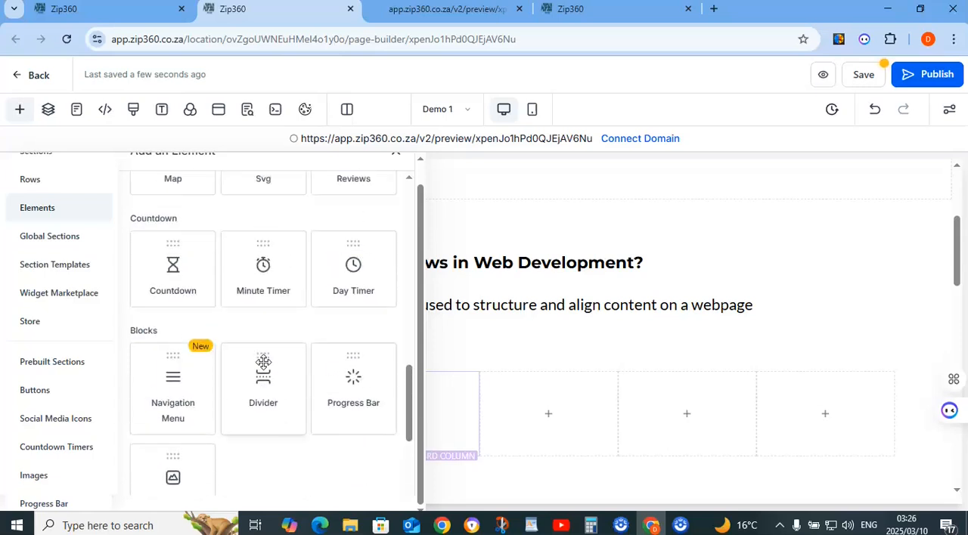
pyautogui.scroll(2, 263, 362)
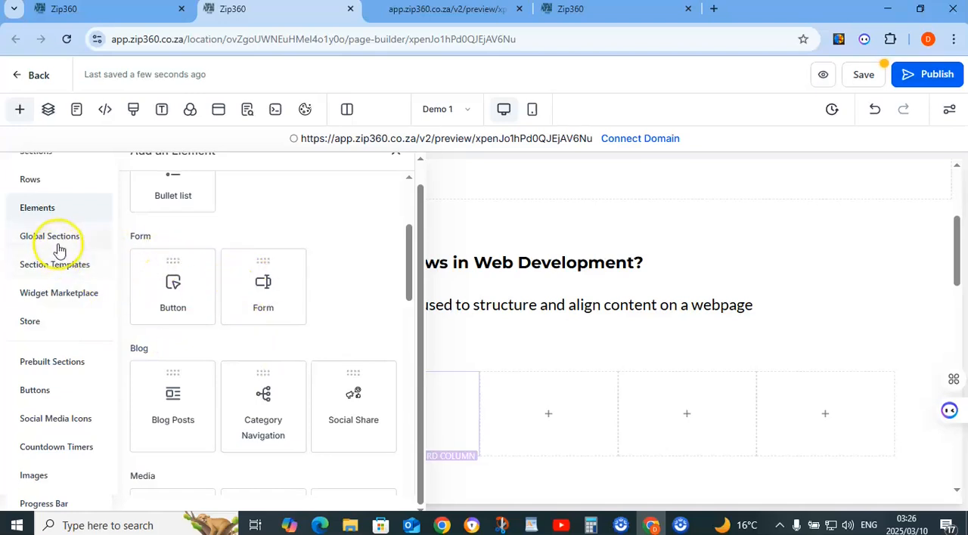
pyautogui.click(61, 242)
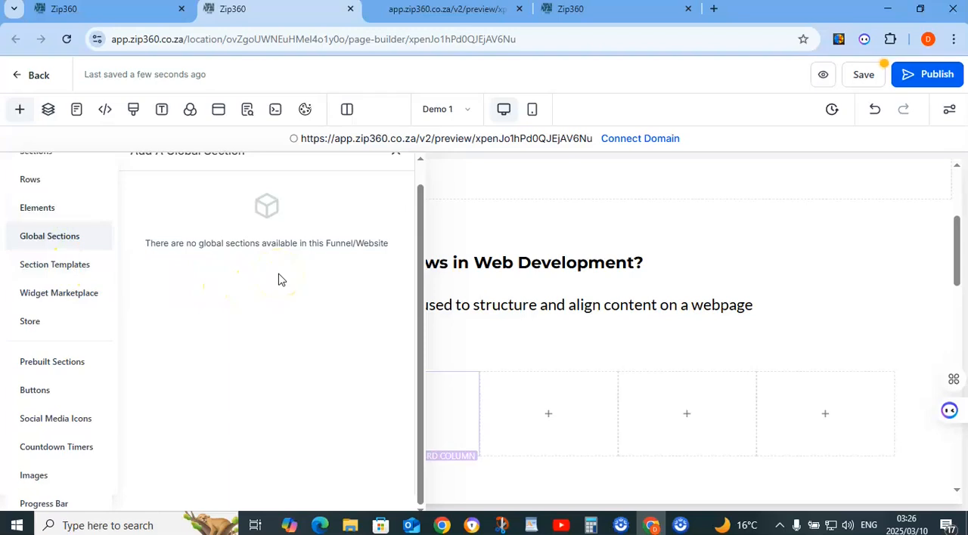
# Switch to the page editor showing the plumber website's Home page
pyautogui.click(583, 15)
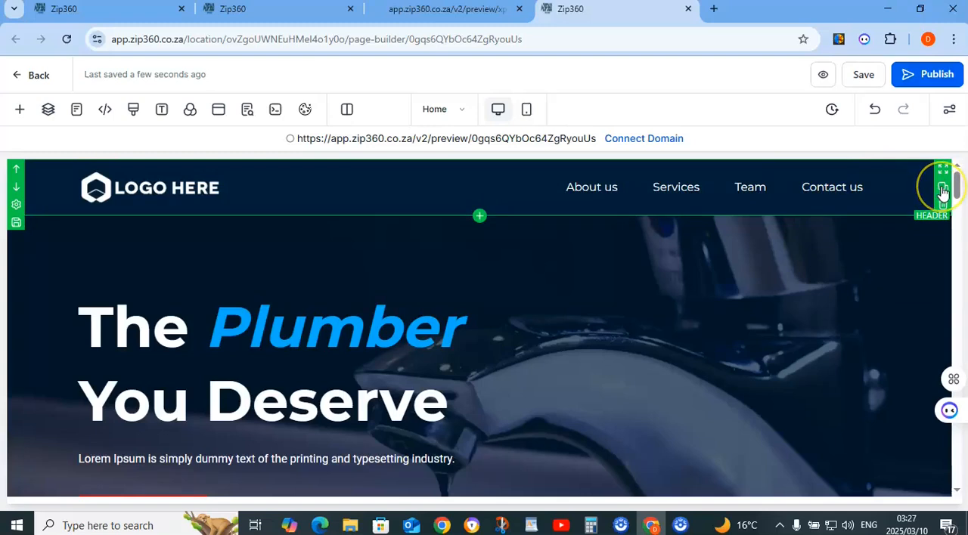
# Duplicate the plumber page's header section and delete the duplicate
pyautogui.click(942, 188)
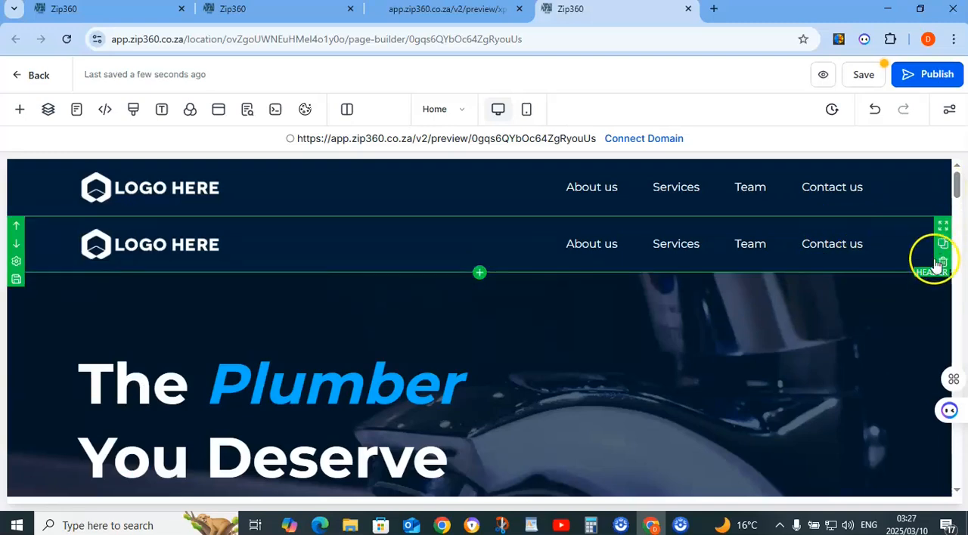
pyautogui.click(943, 264)
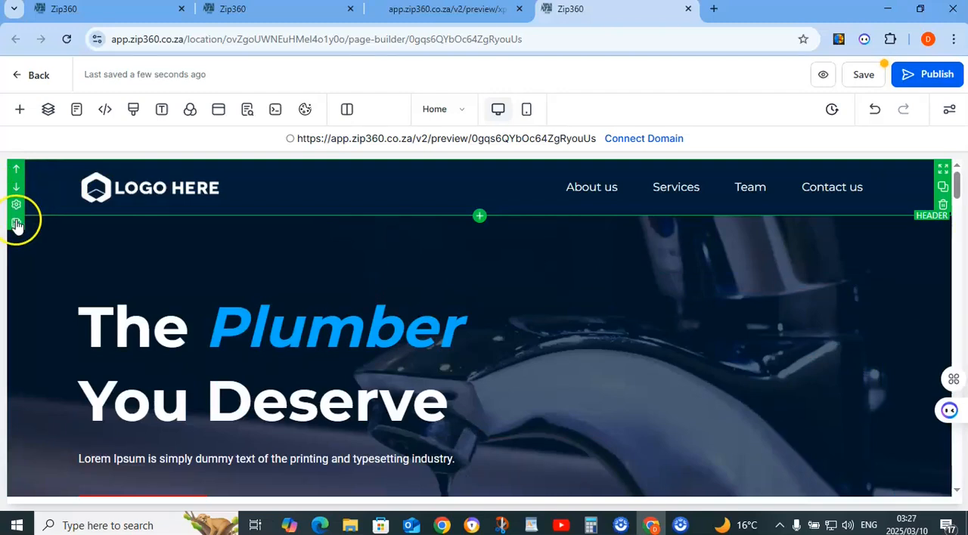
# Save the plumber page's header section as an asset named "plumbing header" under Global Sections
pyautogui.click(16, 224)
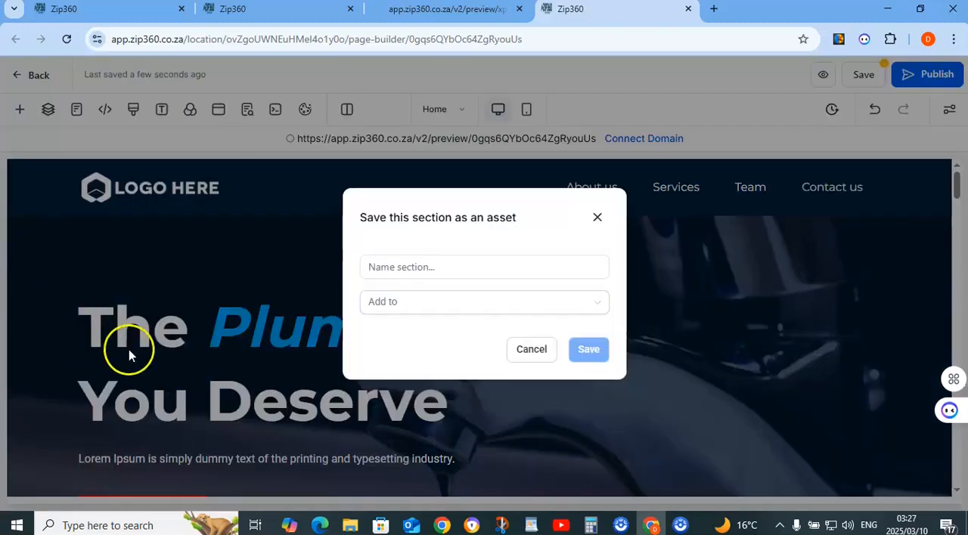
pyautogui.click(417, 274)
pyautogui.click(417, 267)
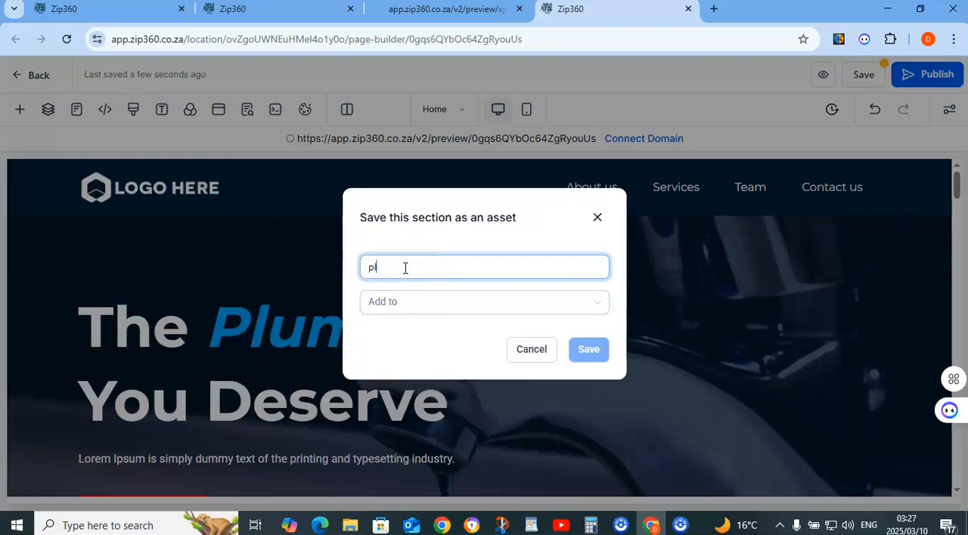
pyautogui.write('plumbing header')
pyautogui.click(417, 303)
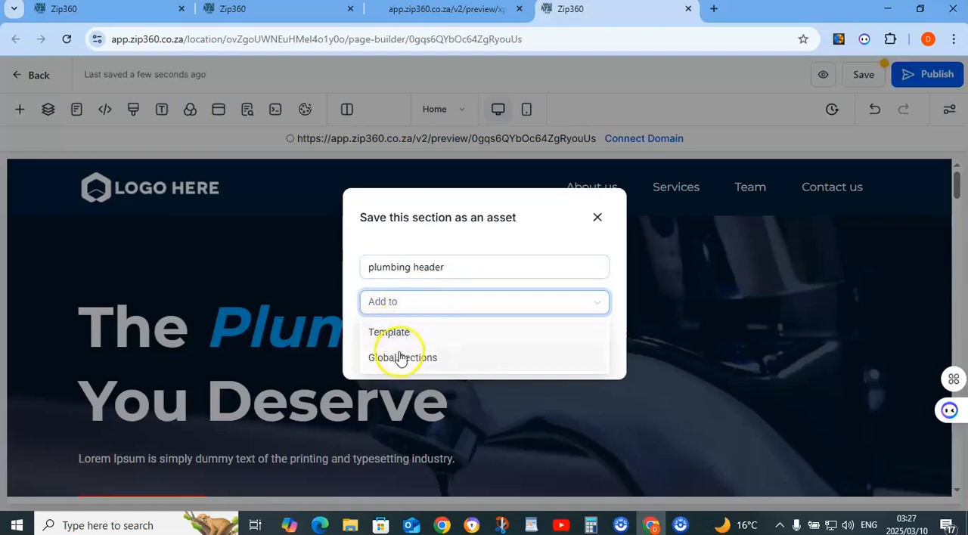
pyautogui.click(400, 357)
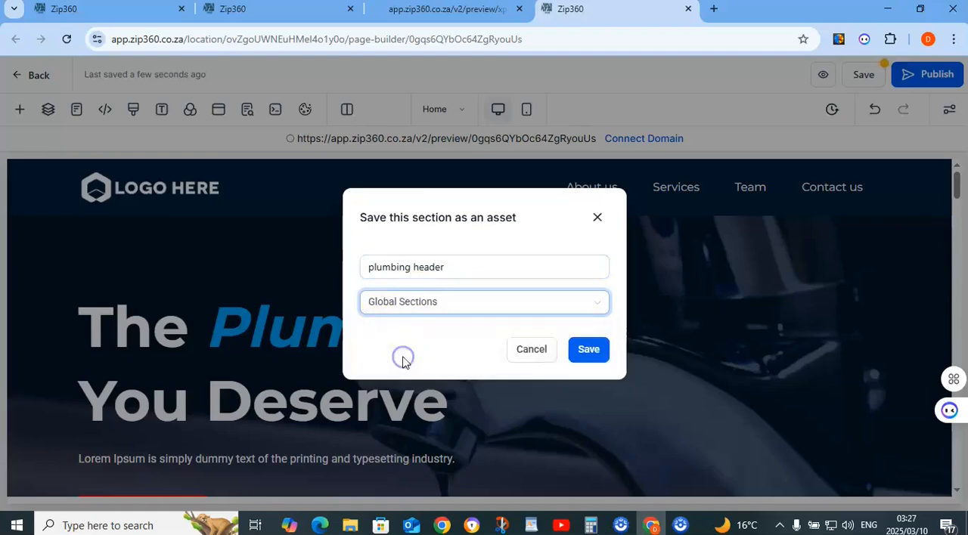
pyautogui.click(587, 350)
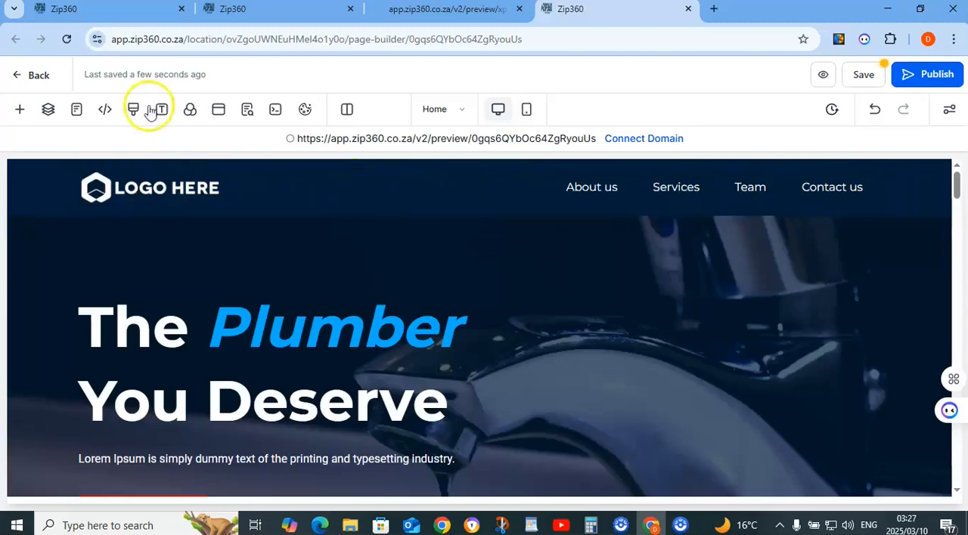
# Examine the destination options for saving the header section as an asset, without saving another one
pyautogui.click(20, 228)
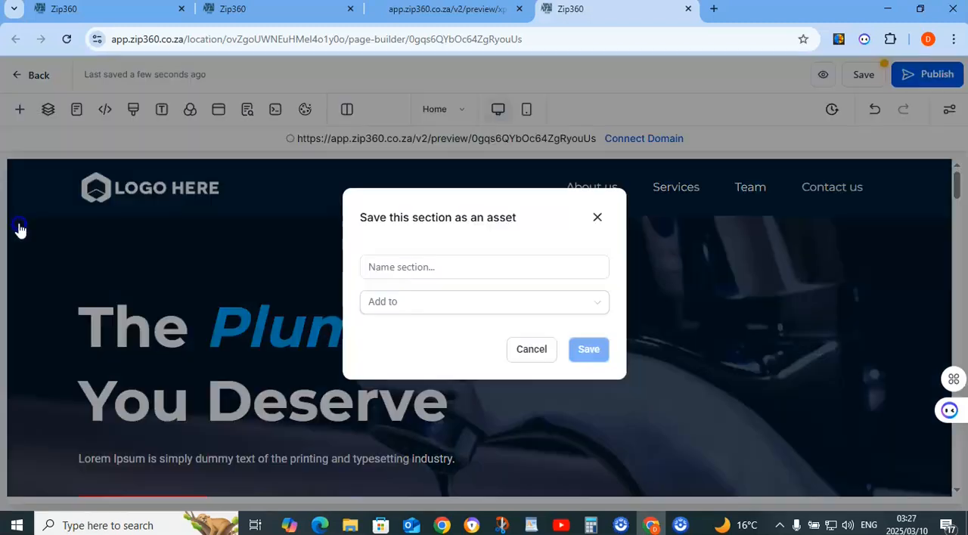
pyautogui.click(402, 274)
pyautogui.click(395, 303)
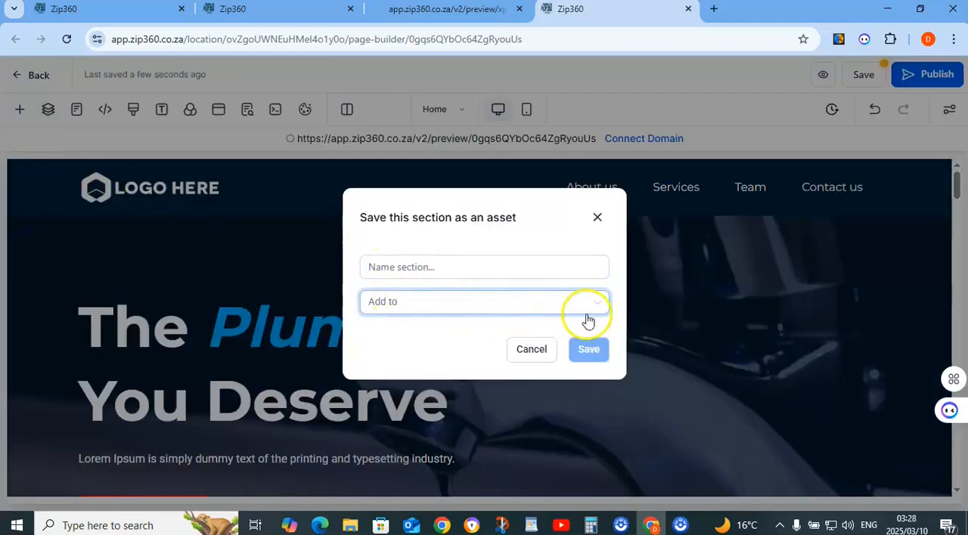
pyautogui.click(552, 307)
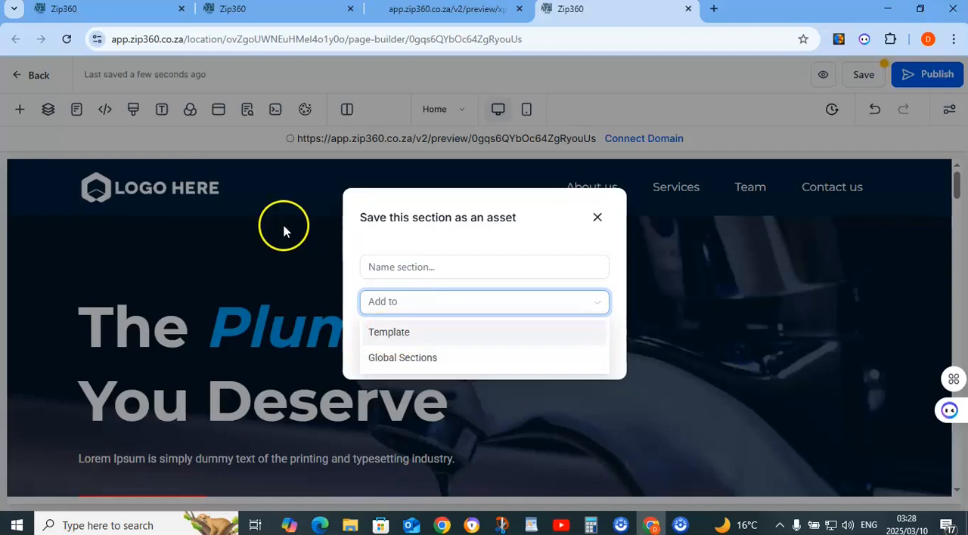
pyautogui.click(598, 218)
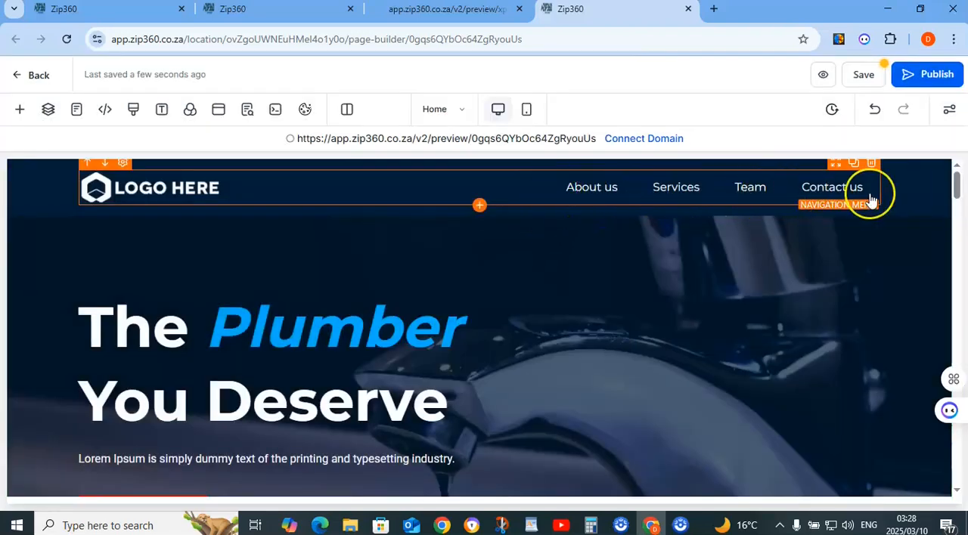
pyautogui.click(189, 255)
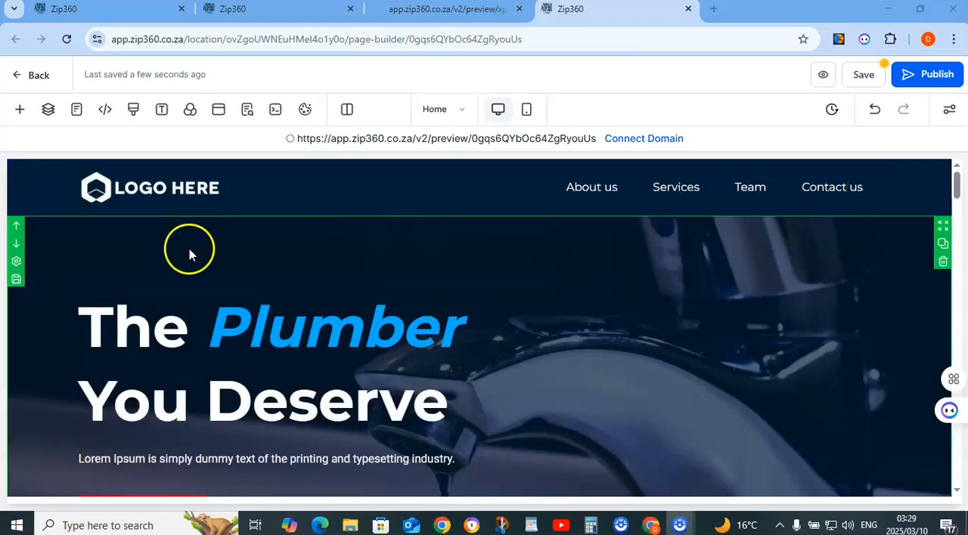
# Return to the Demo 1 page editor and look through the installed apps in the Widget Marketplace
pyautogui.click(254, 9)
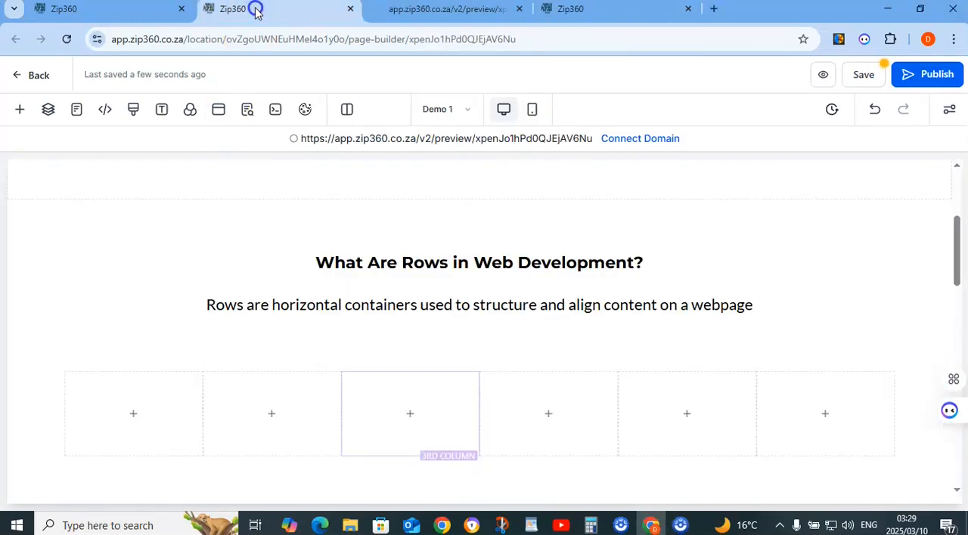
pyautogui.click(18, 110)
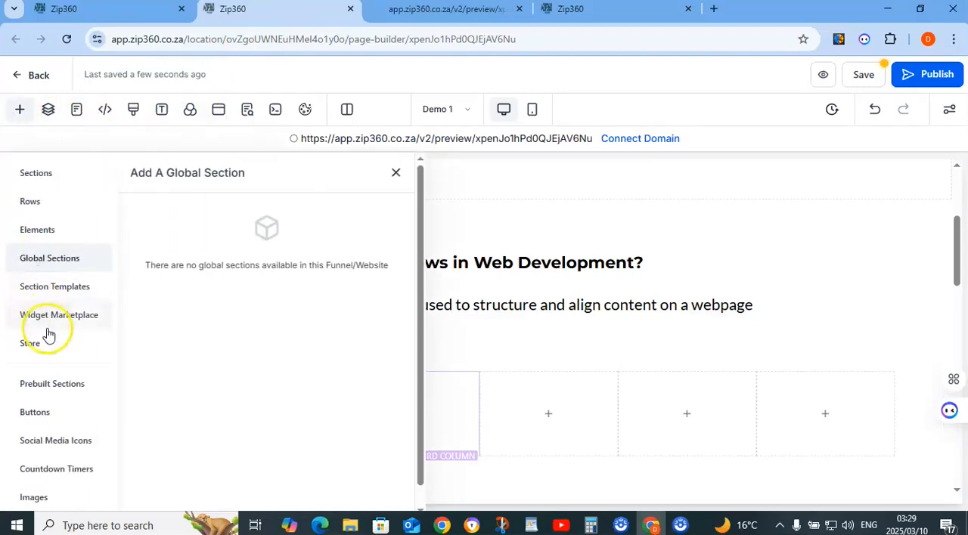
pyautogui.click(47, 318)
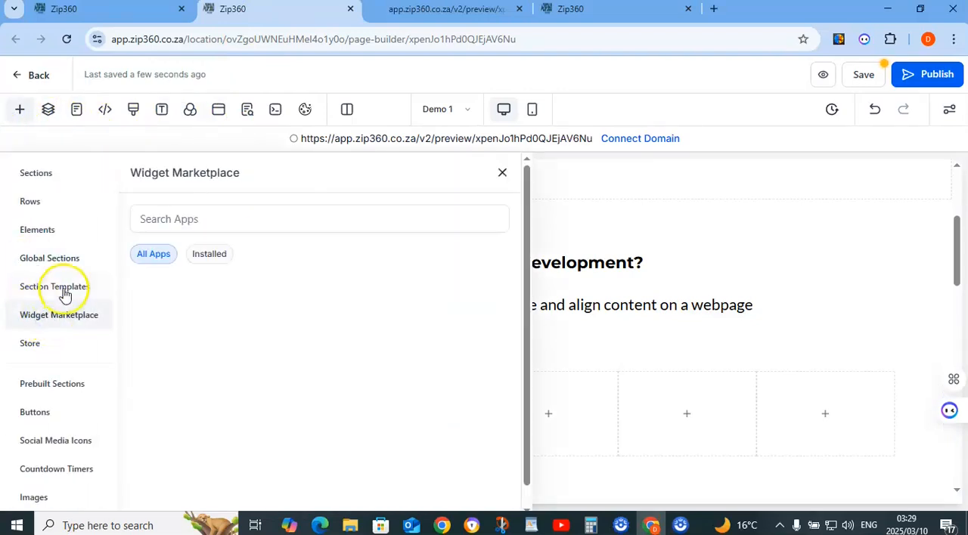
pyautogui.click(210, 255)
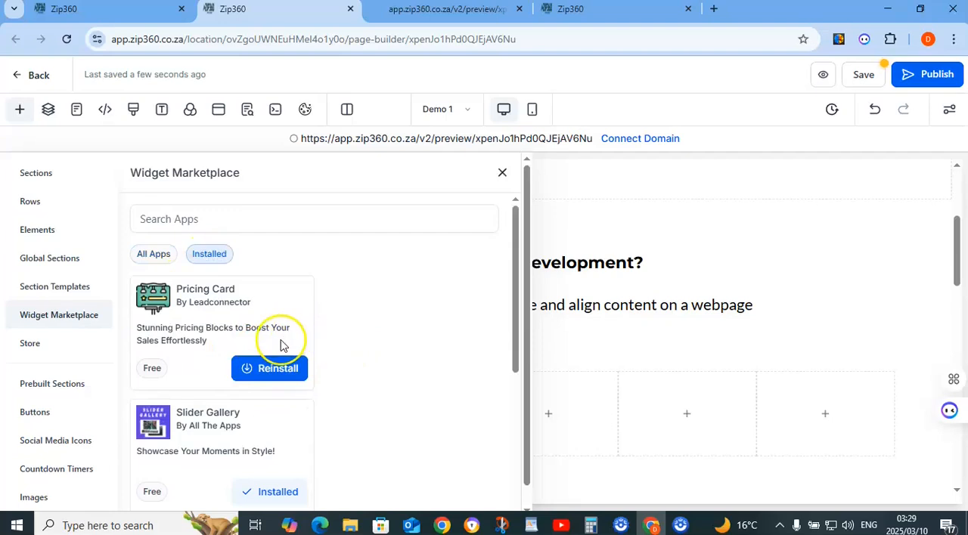
pyautogui.scroll(-4, 290, 335)
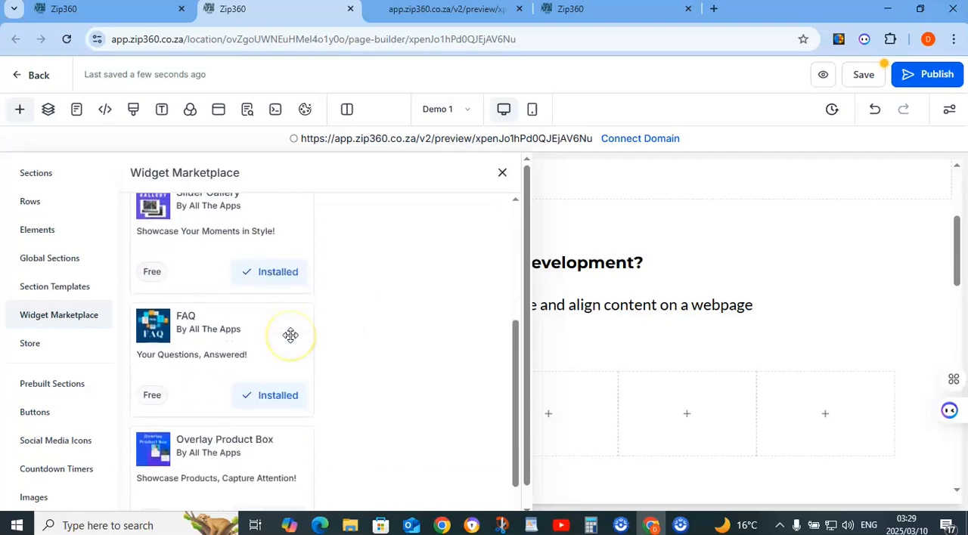
pyautogui.scroll(-1, 290, 335)
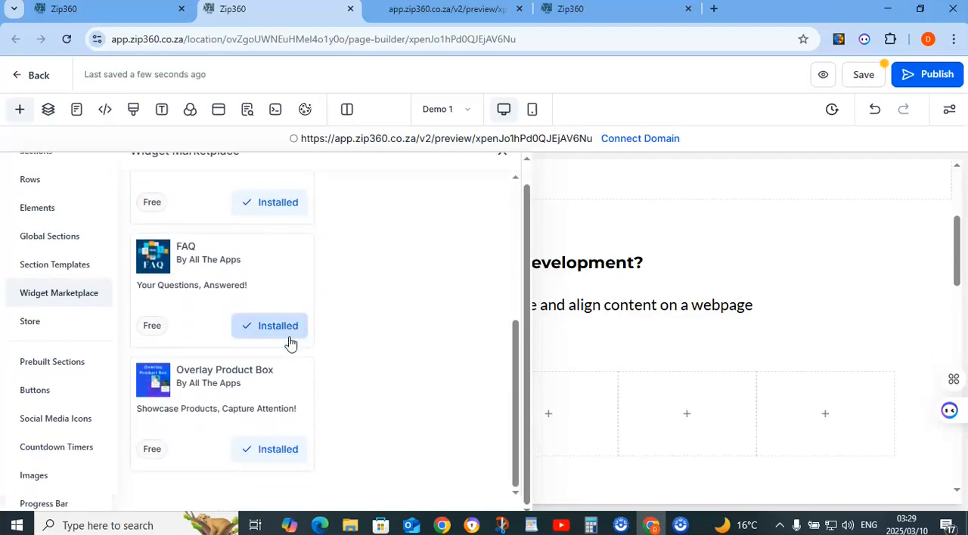
# Browse the prebuilt section designs in the About, FAQs and Footer categories
pyautogui.click(53, 364)
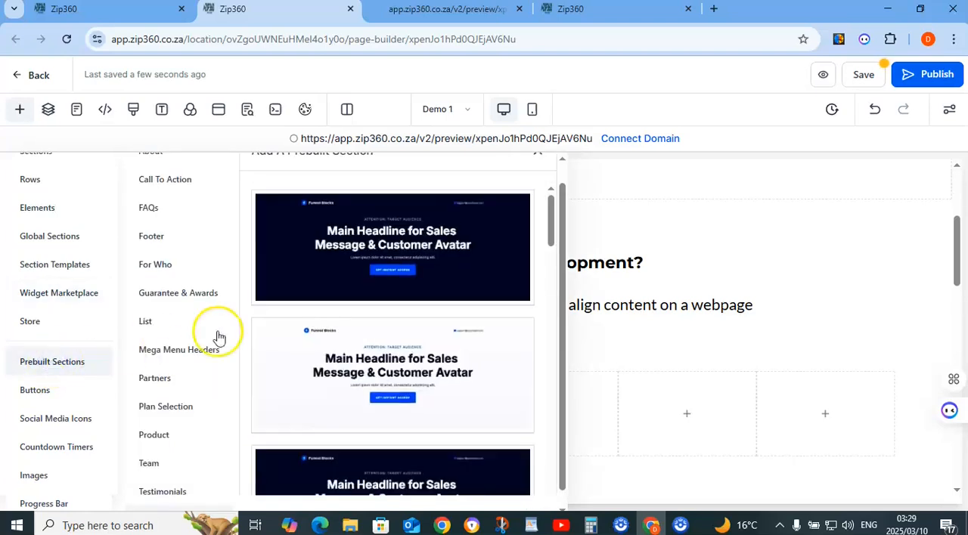
pyautogui.scroll(1, 286, 237)
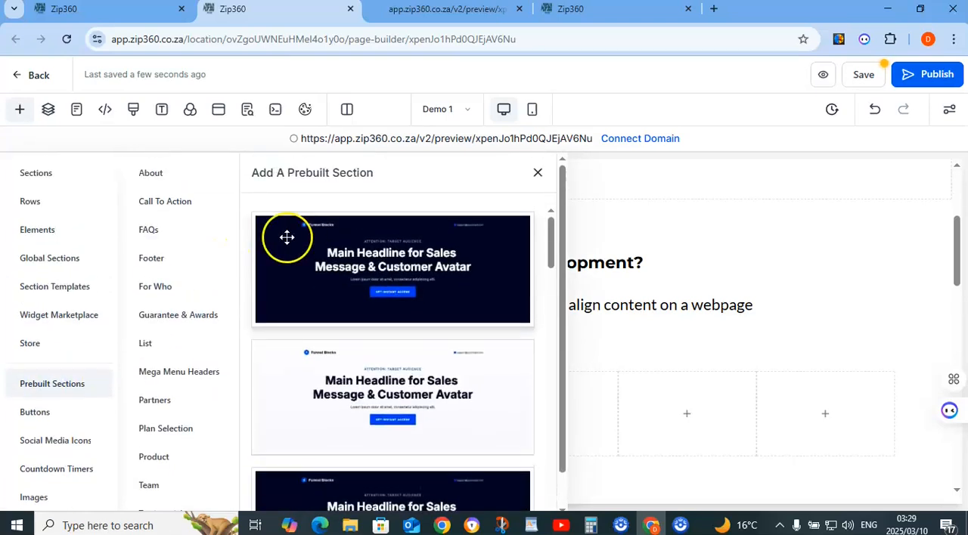
pyautogui.click(165, 181)
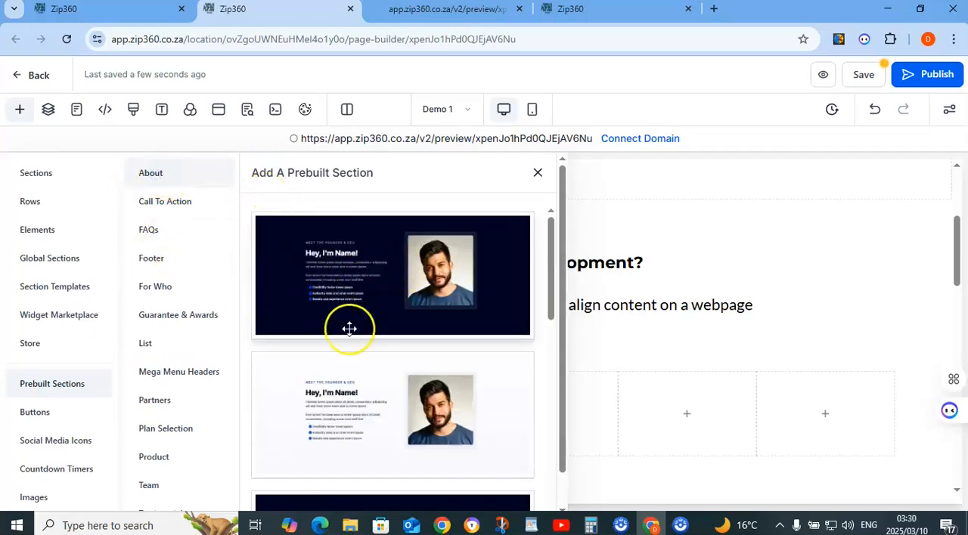
pyautogui.scroll(-5, 348, 328)
pyautogui.scroll(-5, 374, 431)
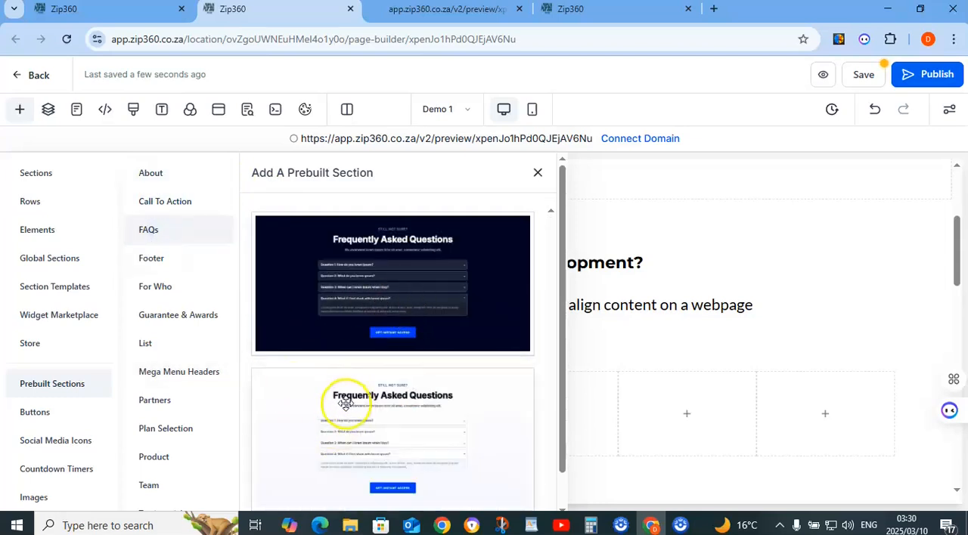
pyautogui.click(169, 263)
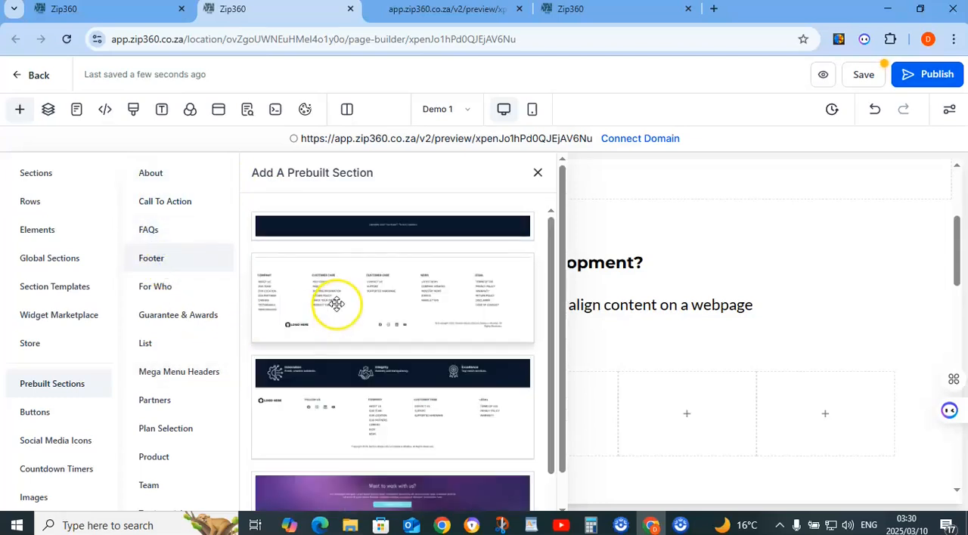
pyautogui.scroll(-1, 338, 304)
pyautogui.scroll(1, 341, 319)
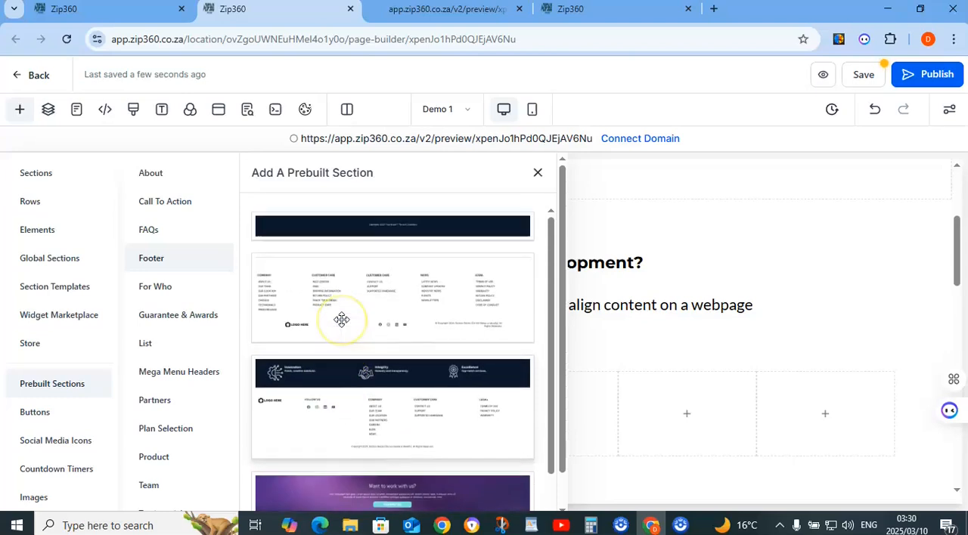
# Look through the prebuilt section designs in the For Who and Guarantee & Awards categories
pyautogui.click(168, 293)
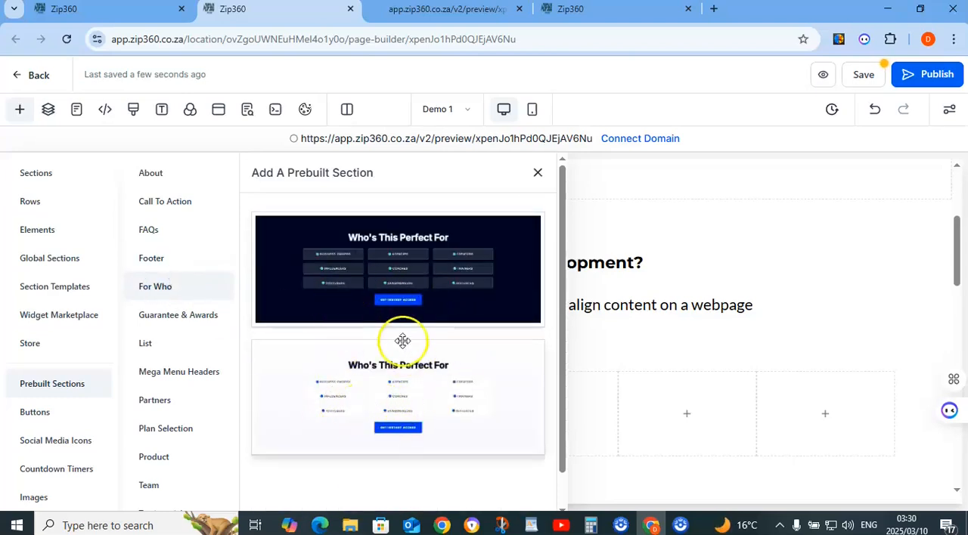
pyautogui.click(174, 317)
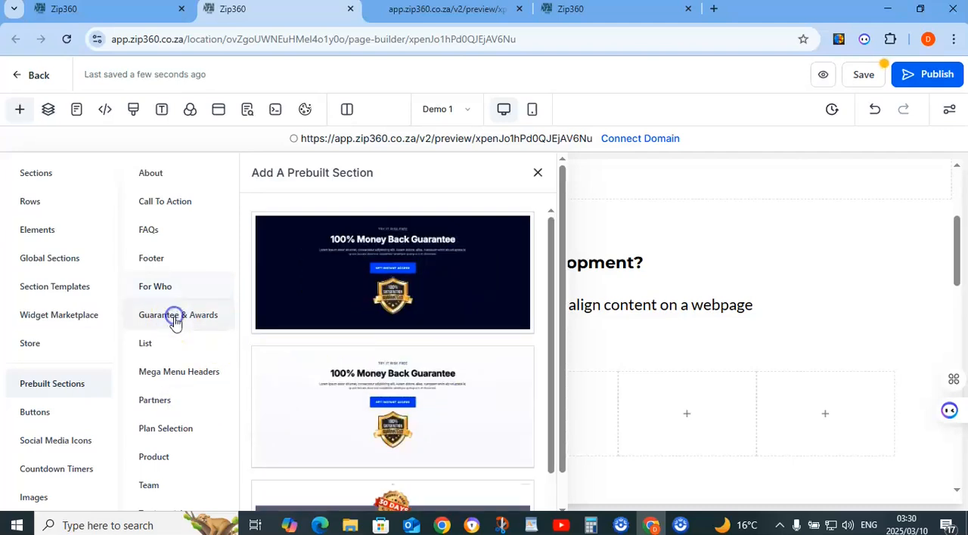
pyautogui.scroll(-1, 384, 325)
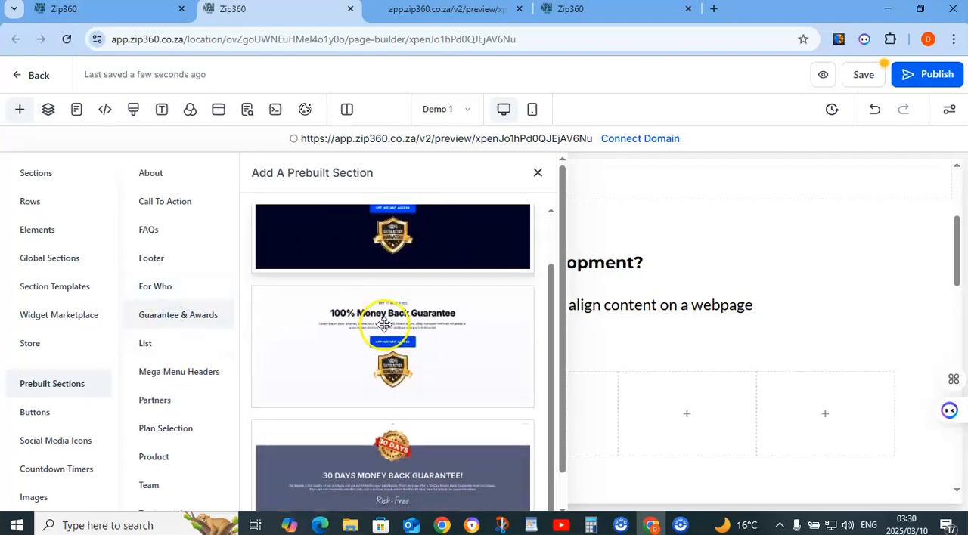
pyautogui.scroll(1, 384, 325)
pyautogui.click(403, 293)
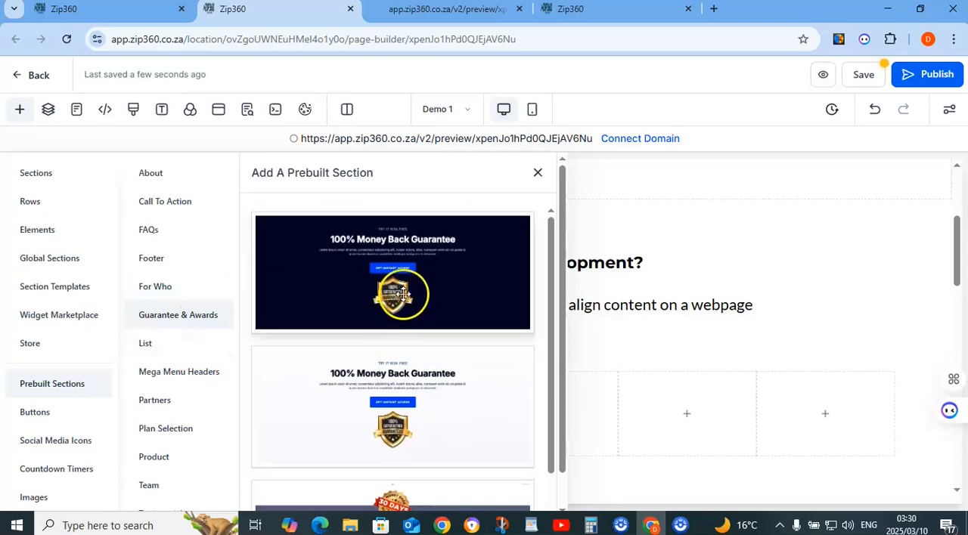
pyautogui.moveTo(403, 294); pyautogui.dragTo(323, 371)
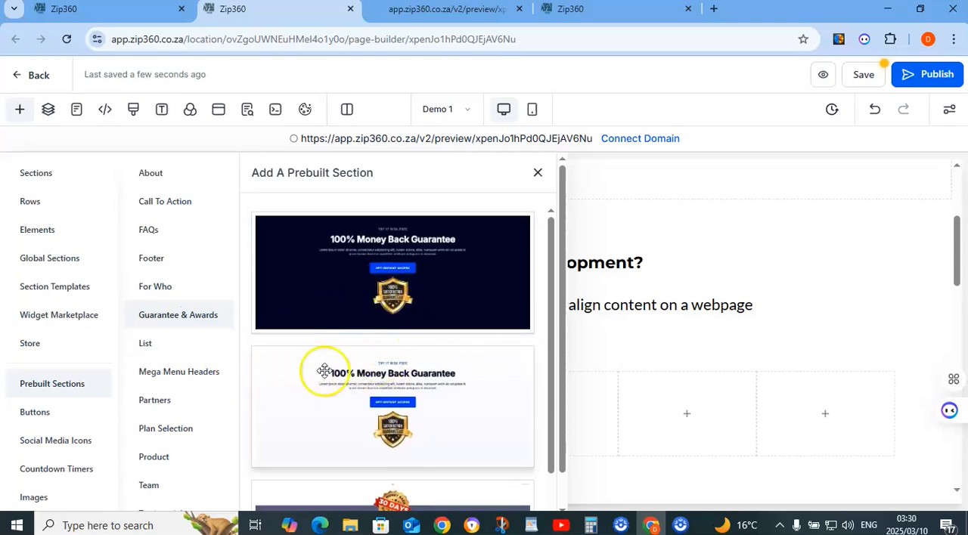
# Review the List and Mega Menu Headers prebuilt sections, comparing the menu designs with the plumber page's navigation menu
pyautogui.click(160, 347)
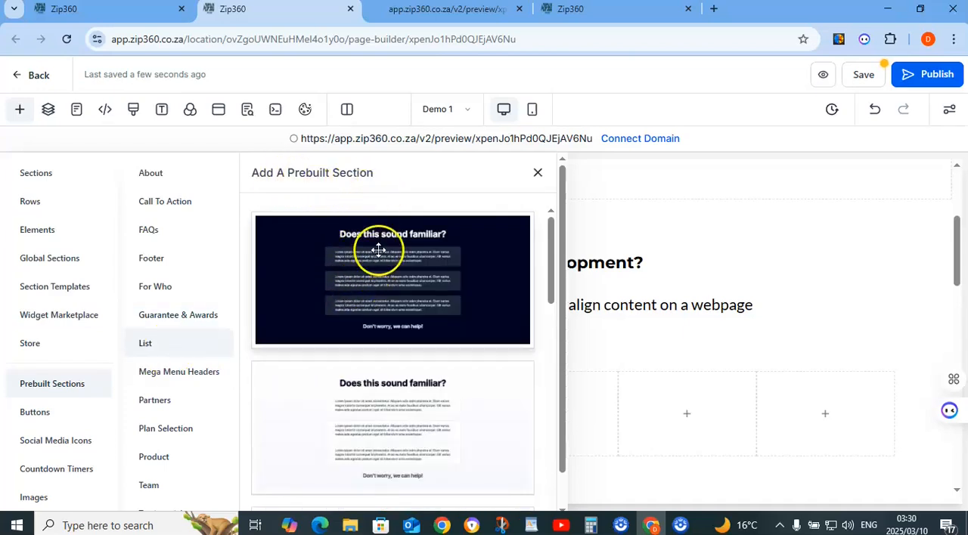
pyautogui.scroll(-4, 352, 409)
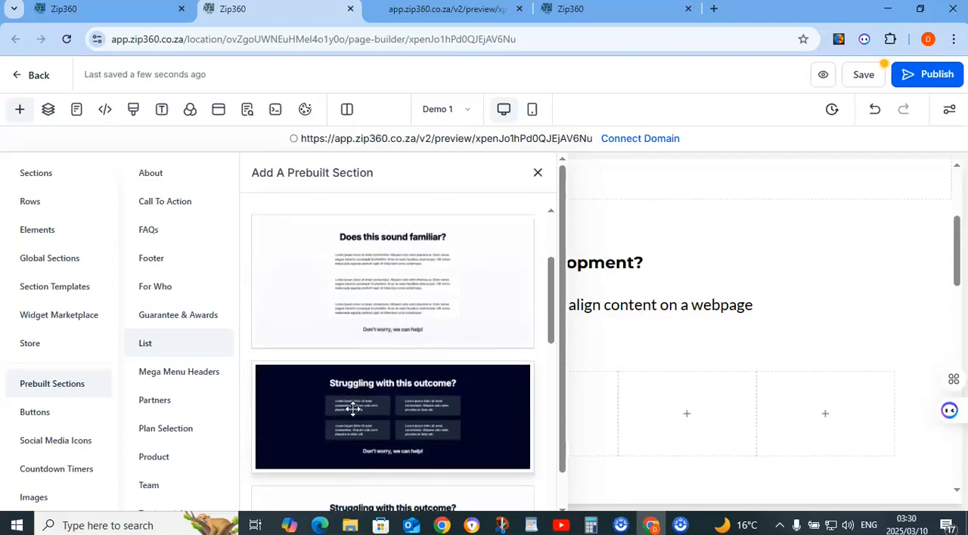
pyautogui.click(184, 372)
pyautogui.scroll(-2, 382, 310)
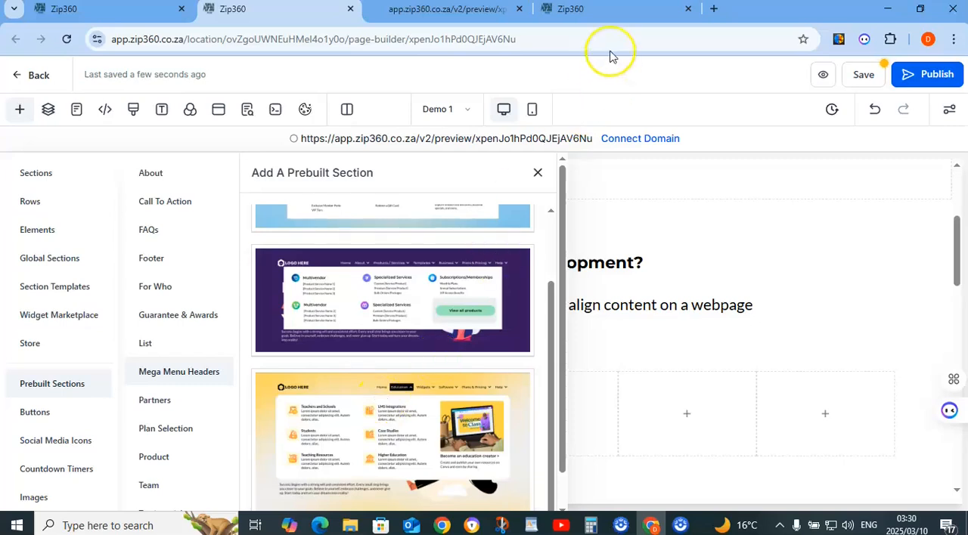
pyautogui.click(598, 10)
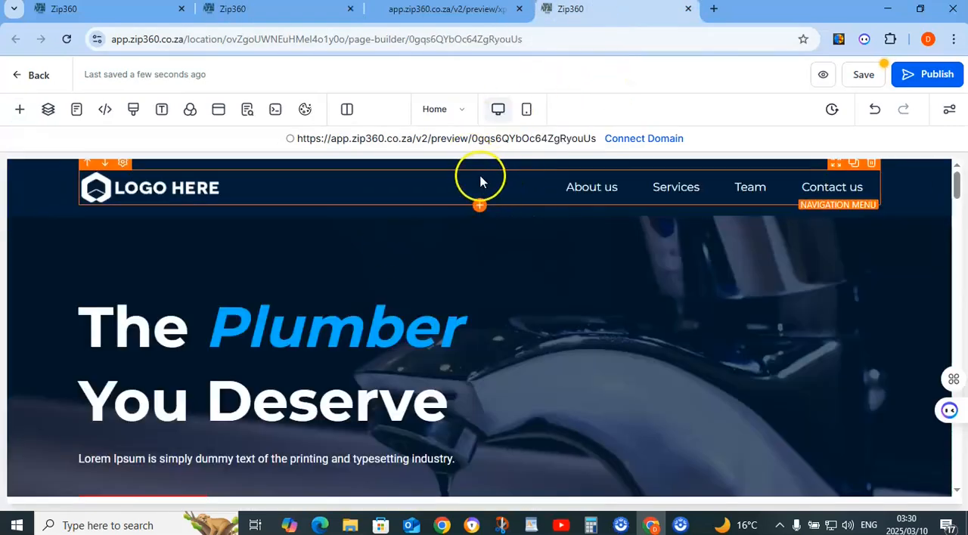
pyautogui.click(268, 9)
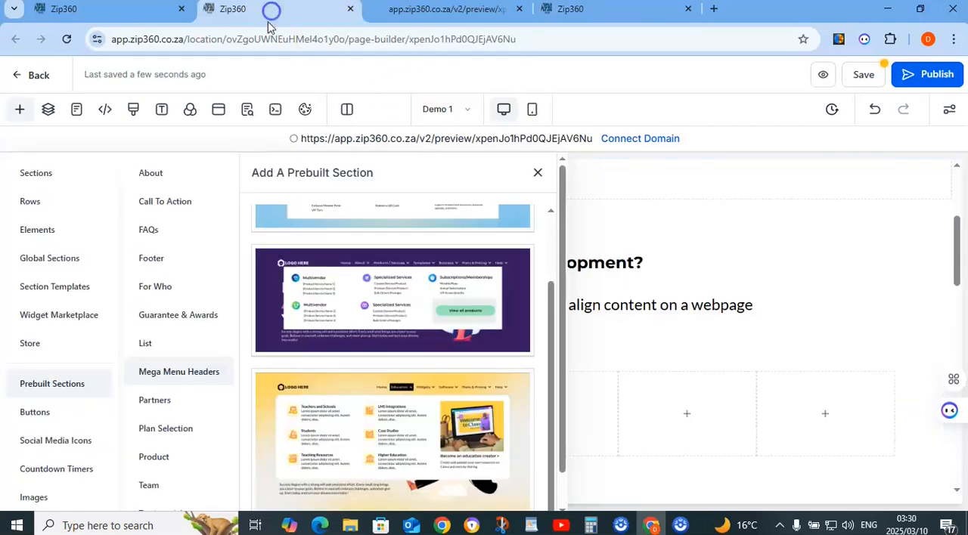
# Examine the prebuilt section designs in the Partners, Plan Selection and Product categories
pyautogui.click(166, 407)
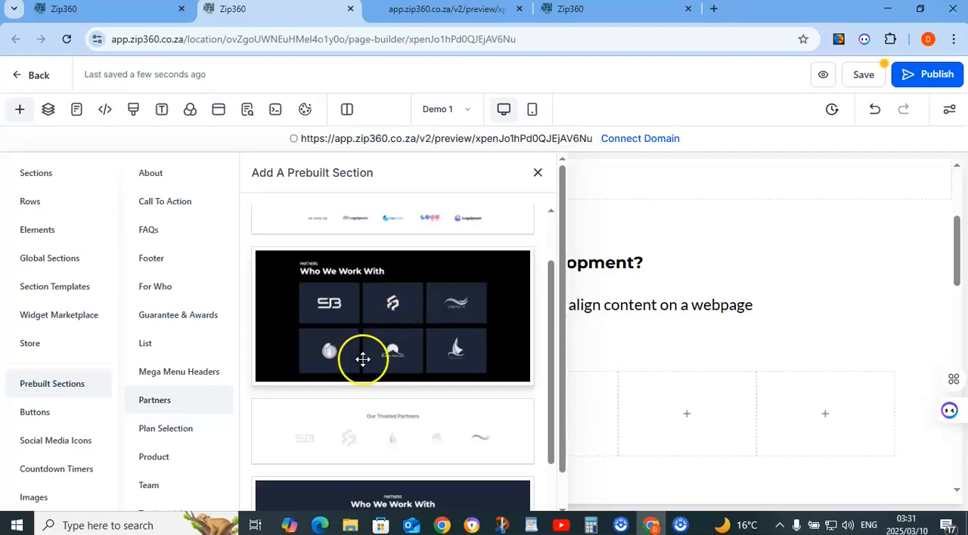
pyautogui.click(162, 429)
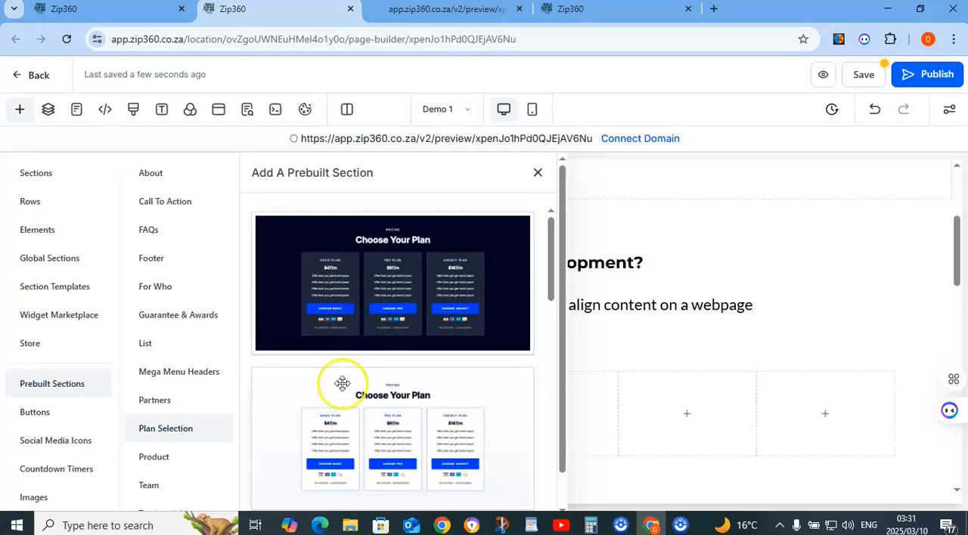
pyautogui.click(154, 457)
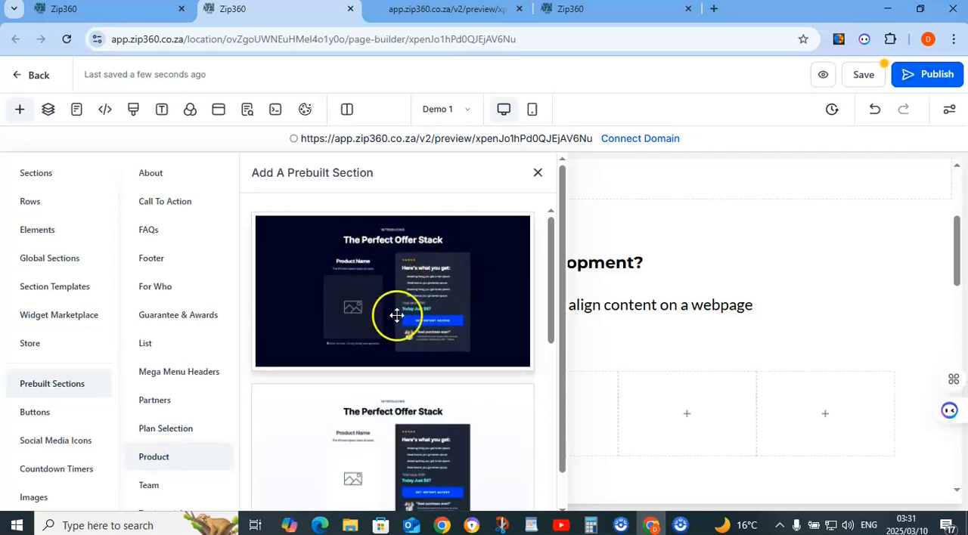
pyautogui.scroll(-3, 370, 427)
pyautogui.scroll(-3, 386, 430)
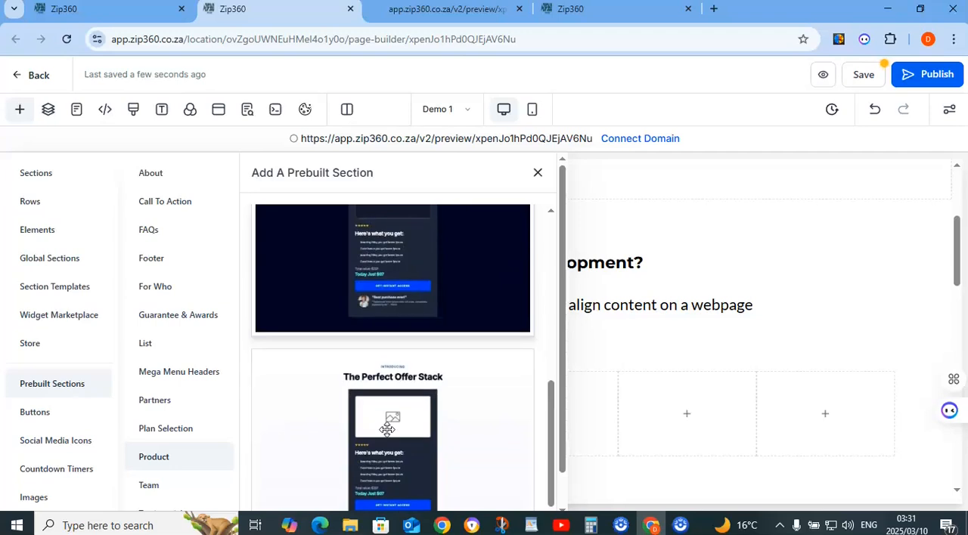
pyautogui.scroll(-1, 387, 429)
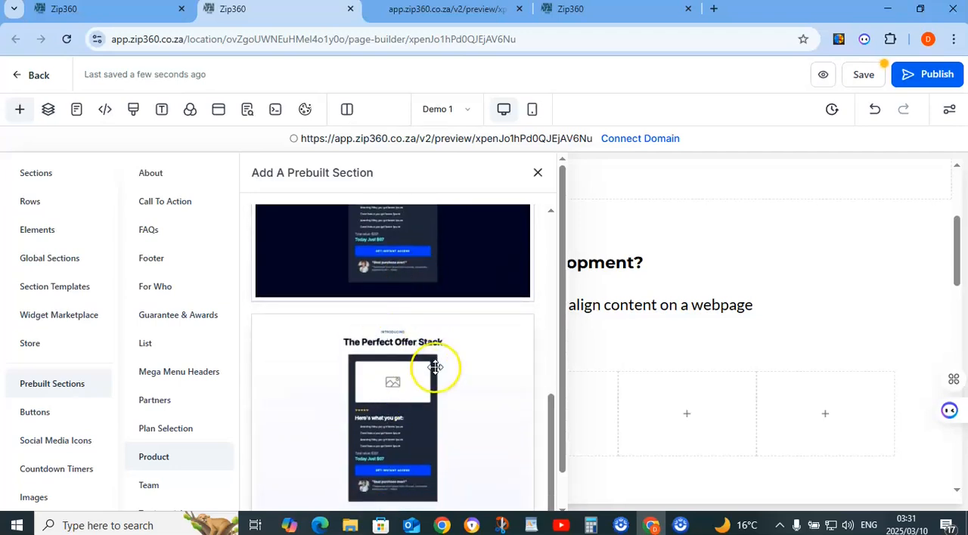
# View the prebuilt section designs in the Team, Testimonials and Welcome categories
pyautogui.click(155, 446)
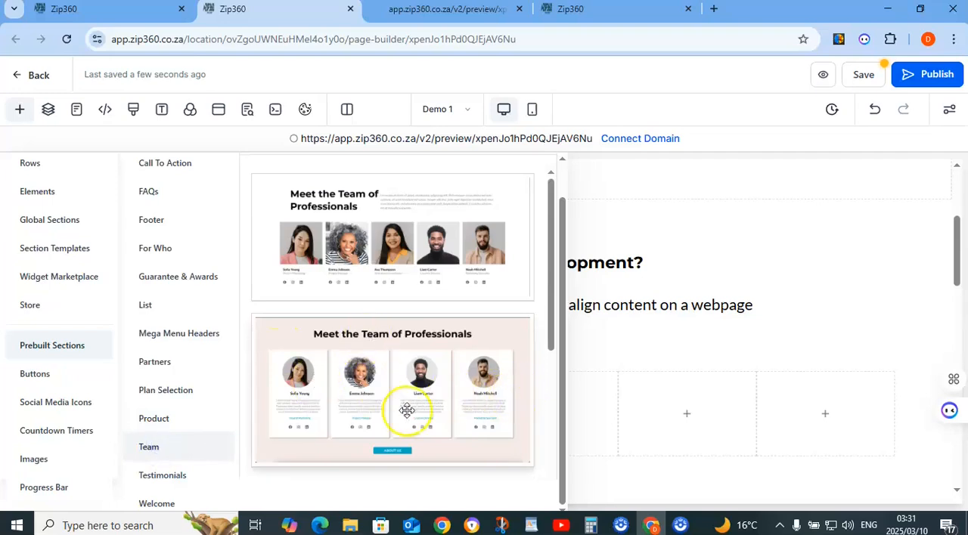
pyautogui.click(171, 476)
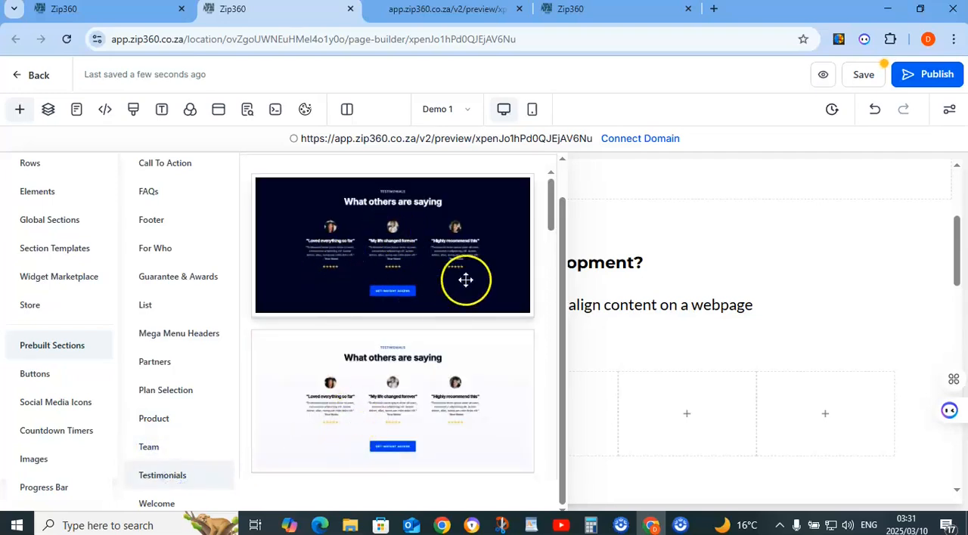
pyautogui.click(155, 504)
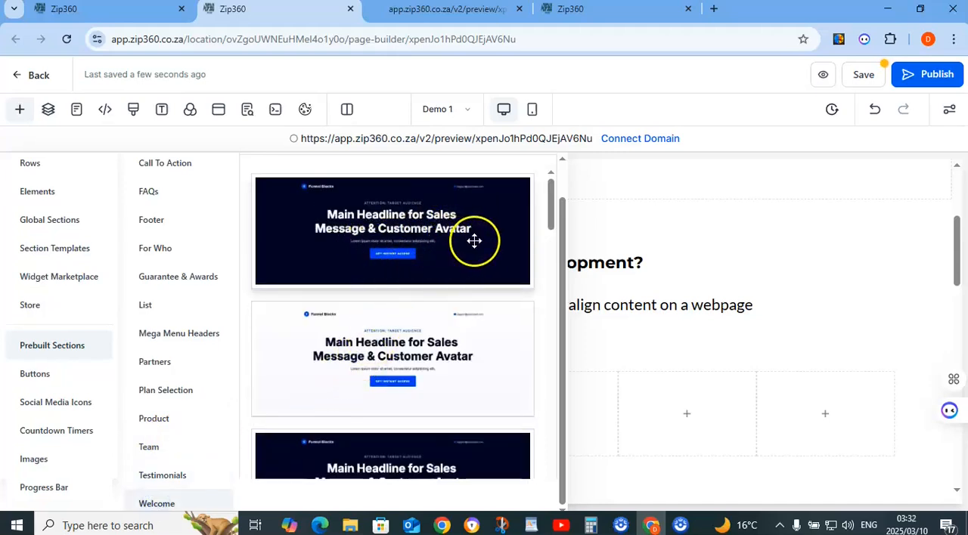
# Look through the prebuilt button styles and the social media icon sets
pyautogui.click(36, 375)
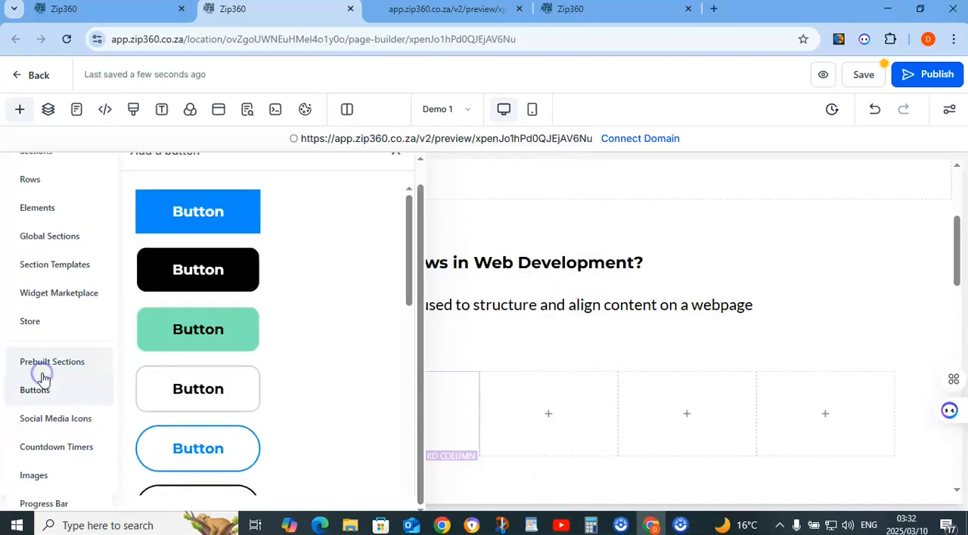
pyautogui.scroll(-7, 236, 250)
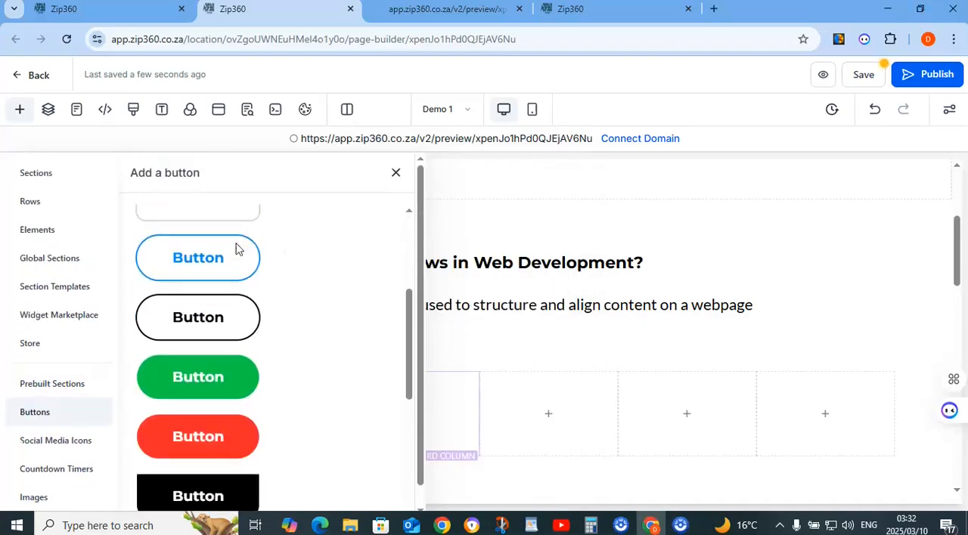
pyautogui.click(258, 370)
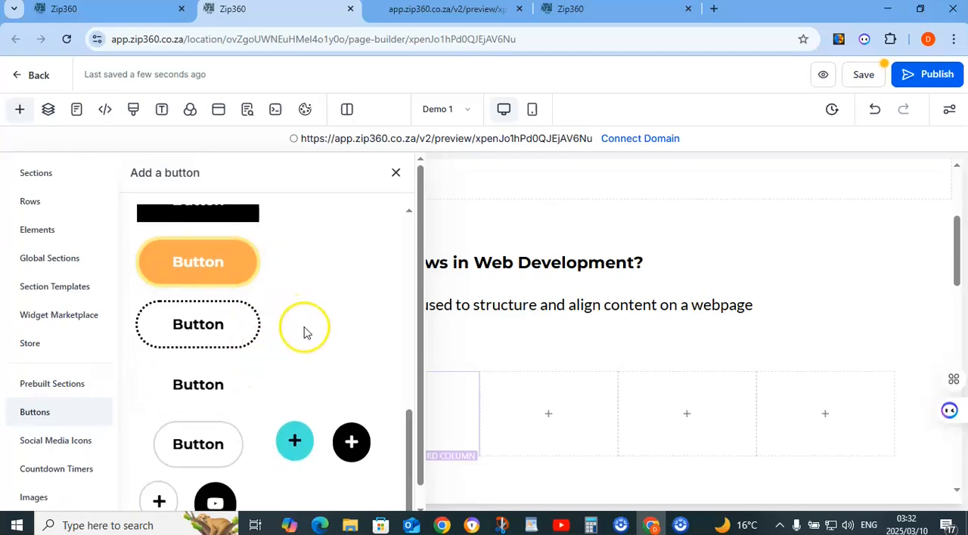
pyautogui.scroll(-1, 58, 412)
pyautogui.click(64, 418)
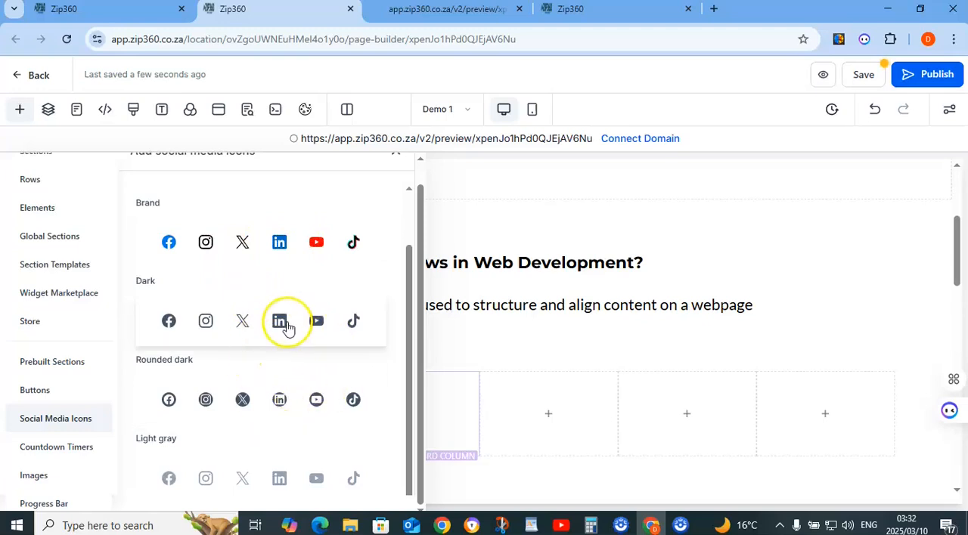
# Look over the prebuilt progress bar styles and browse the prebuilt image styles
pyautogui.click(44, 504)
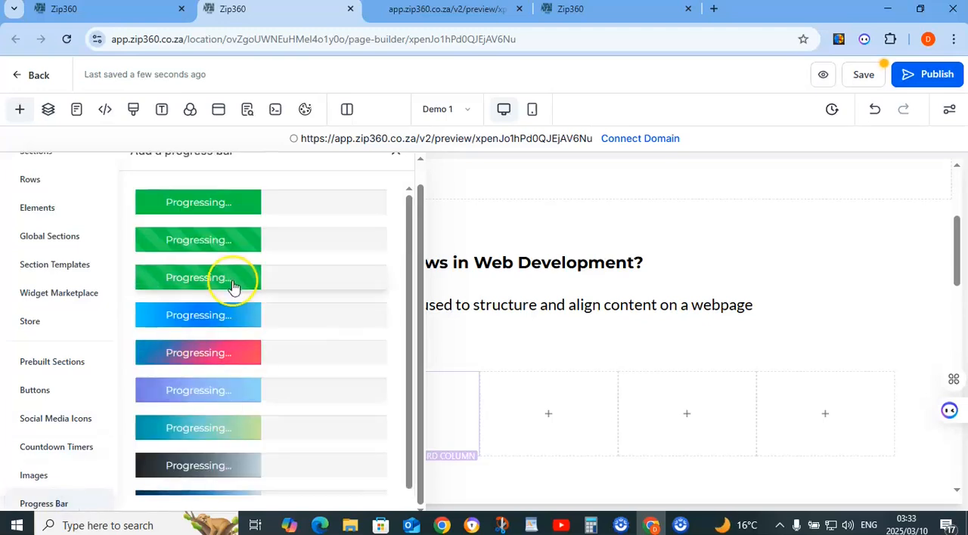
pyautogui.click(47, 479)
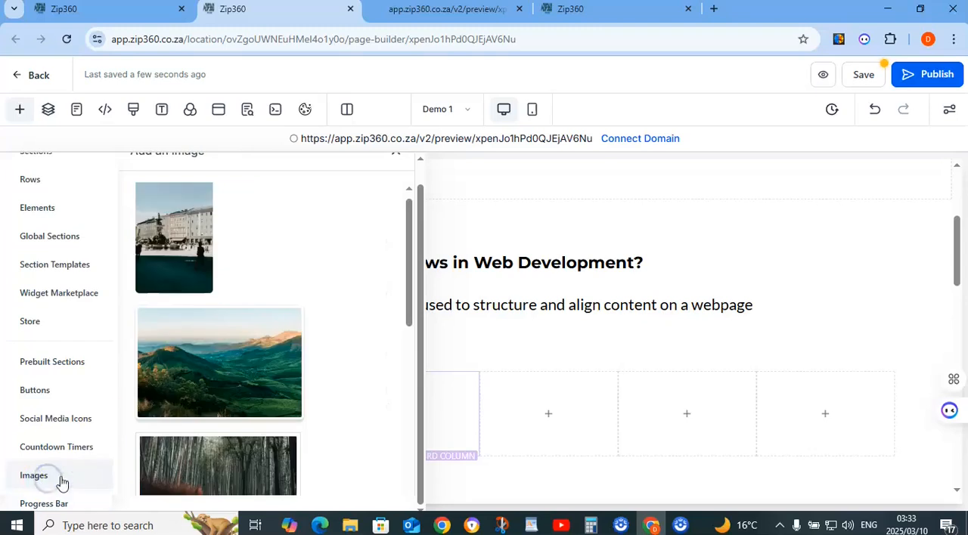
pyautogui.scroll(-10, 211, 257)
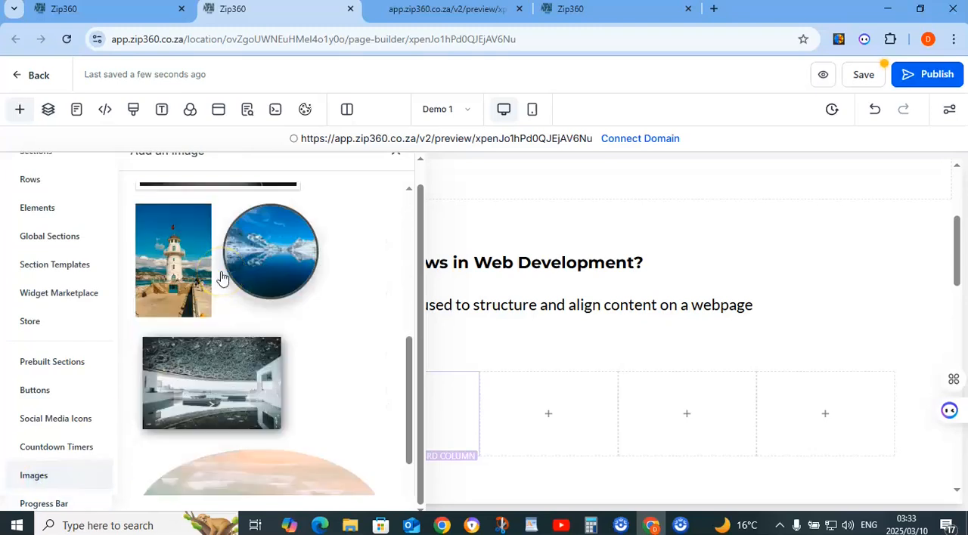
pyautogui.scroll(3, 221, 279)
pyautogui.scroll(-2, 221, 279)
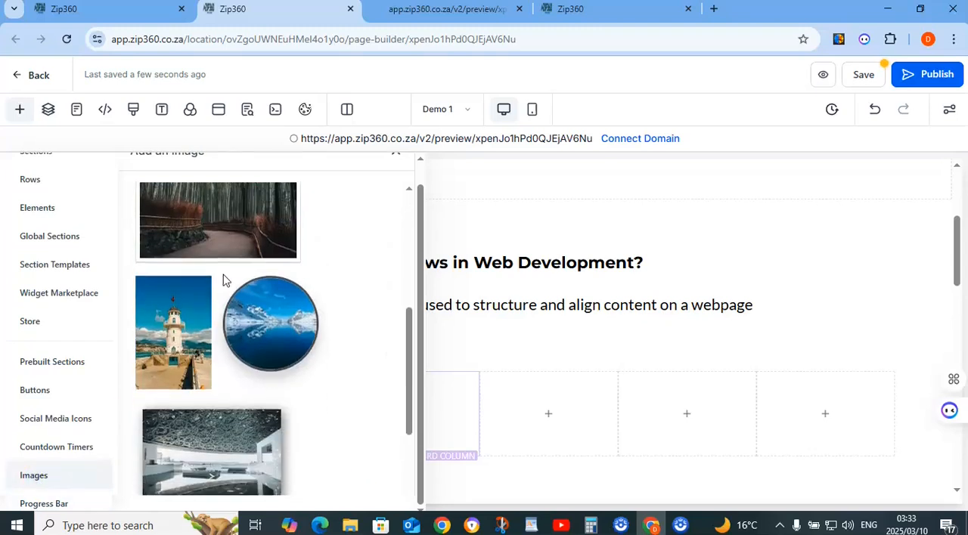
pyautogui.scroll(5, 223, 274)
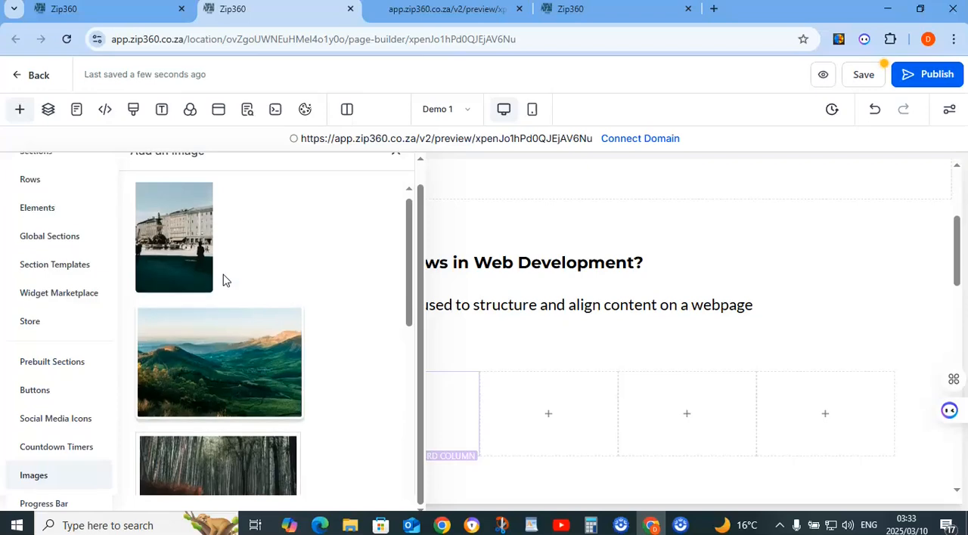
# Switch to the plumber page editor and examine the images and text of its plumbing service cards
pyautogui.click(581, 9)
pyautogui.scroll(-6, 549, 267)
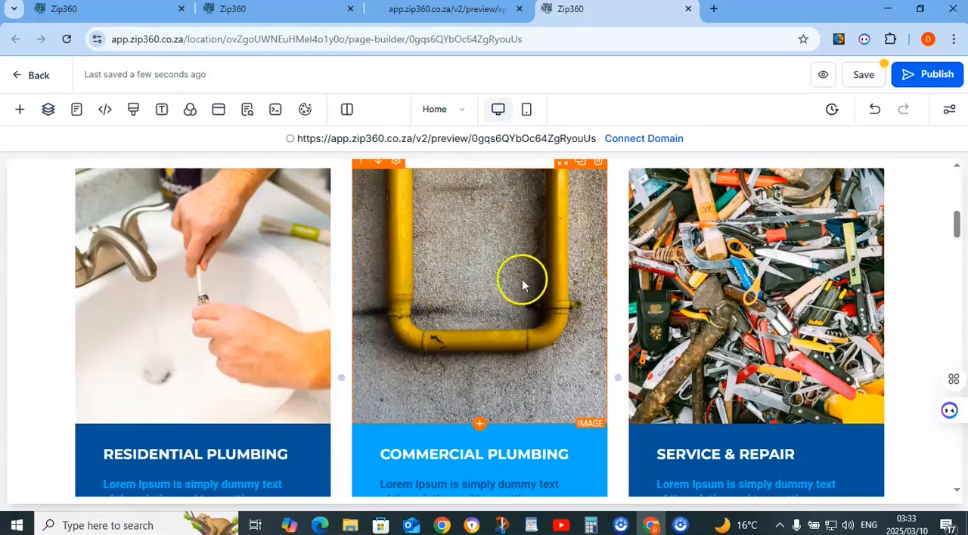
pyautogui.scroll(-3, 521, 284)
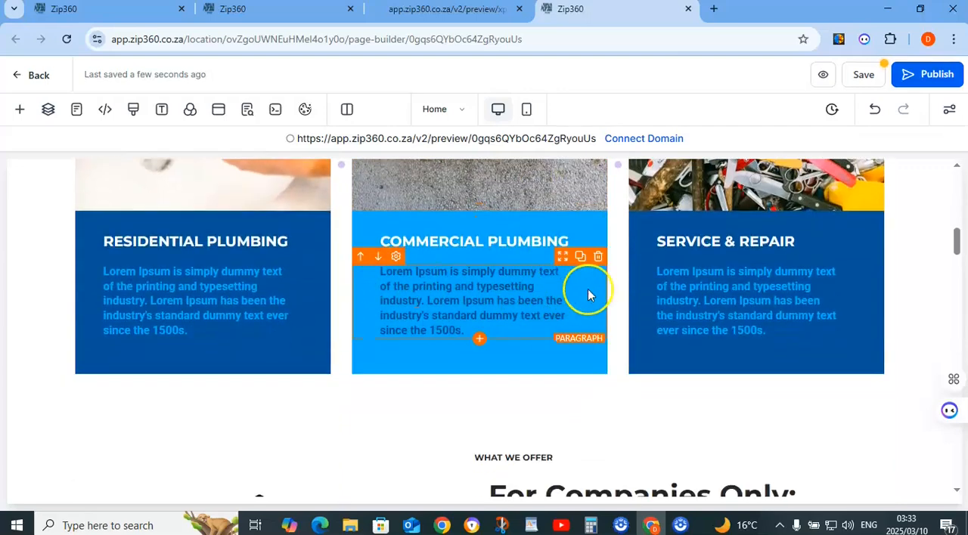
# Open the media library from the image options of the Service & Repair card's picture
pyautogui.scroll(3, 590, 295)
pyautogui.click(713, 312)
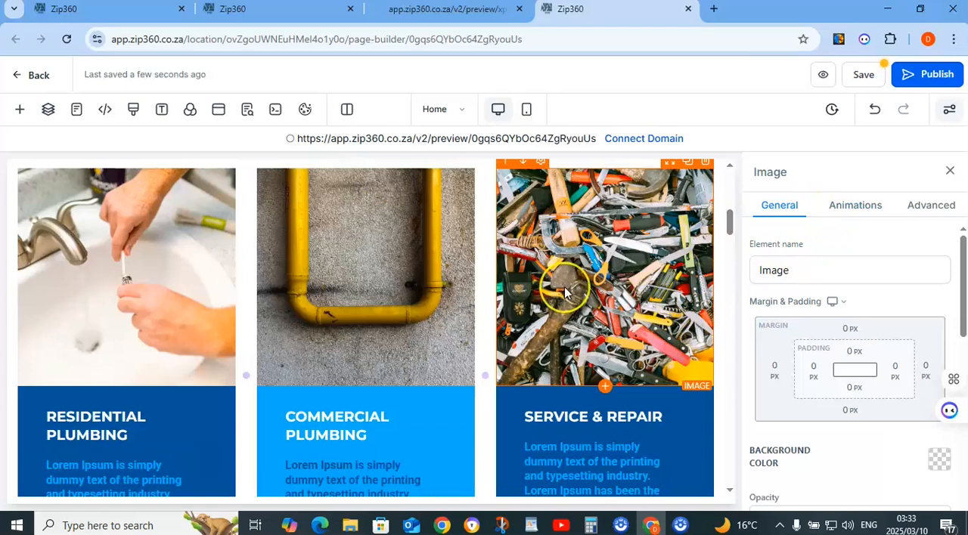
pyautogui.scroll(-5, 762, 333)
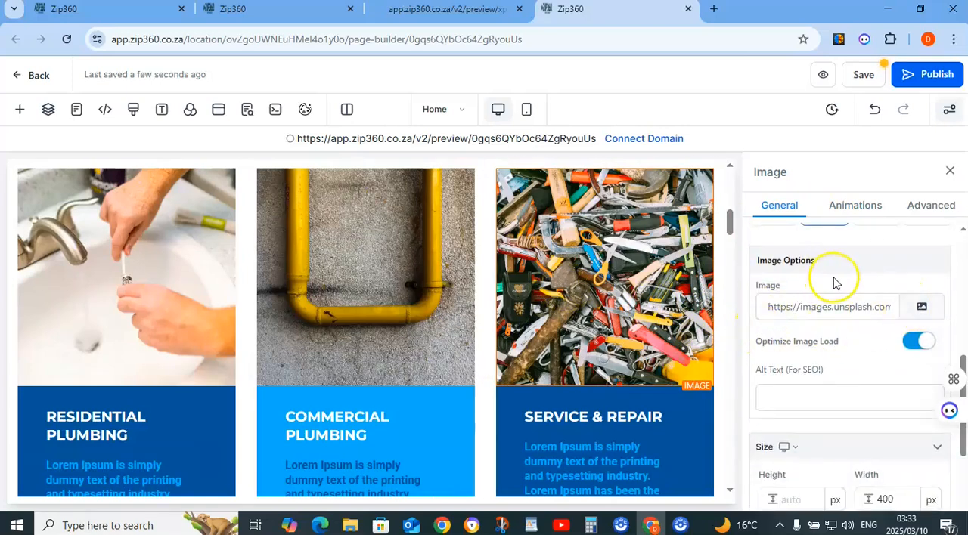
pyautogui.click(919, 310)
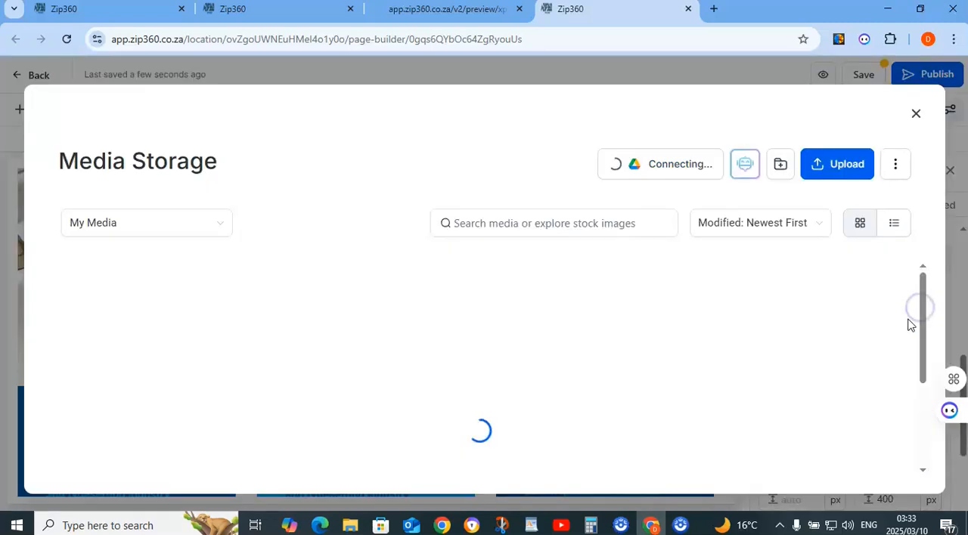
# Set the media source to Unsplash, search it for "plumbing" and browse the stock photos
pyautogui.click(225, 225)
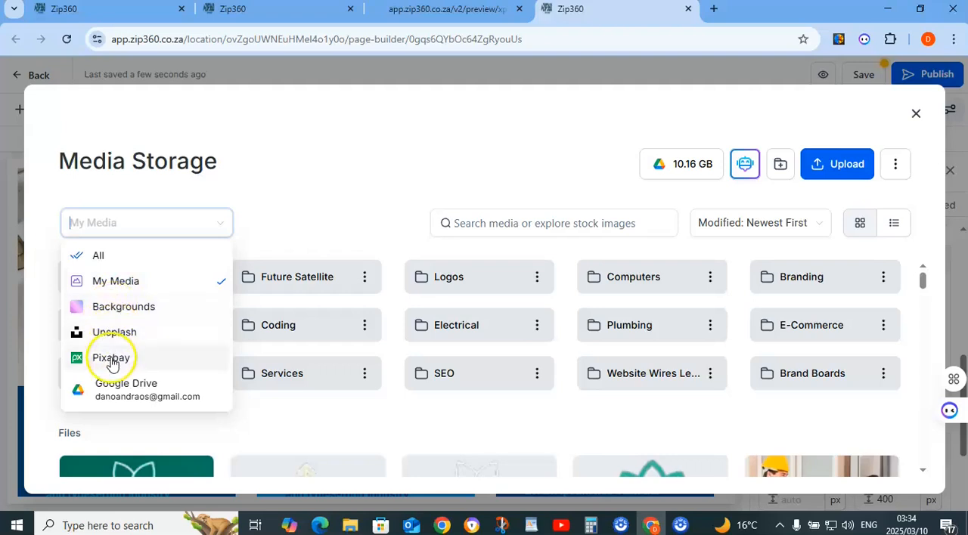
pyautogui.click(112, 333)
pyautogui.click(460, 220)
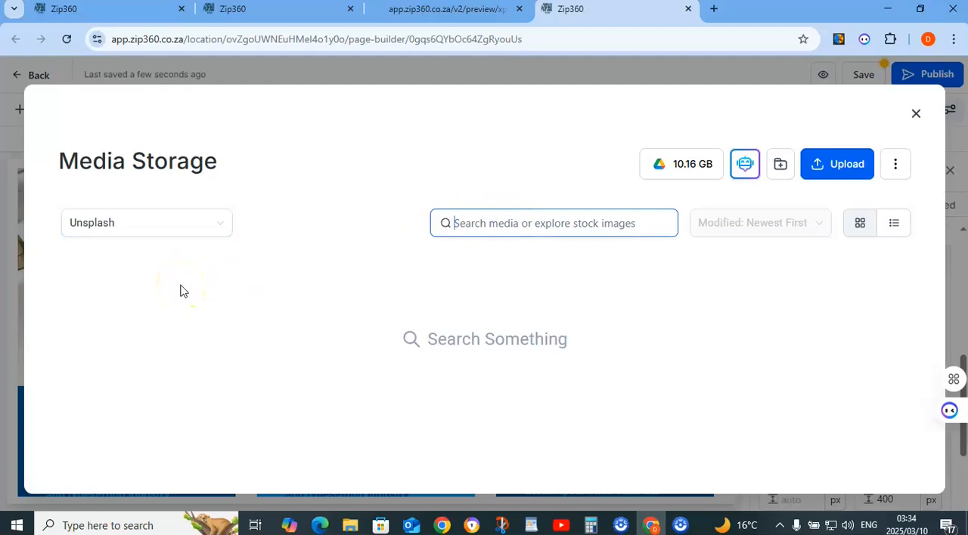
pyautogui.write('plumbing')
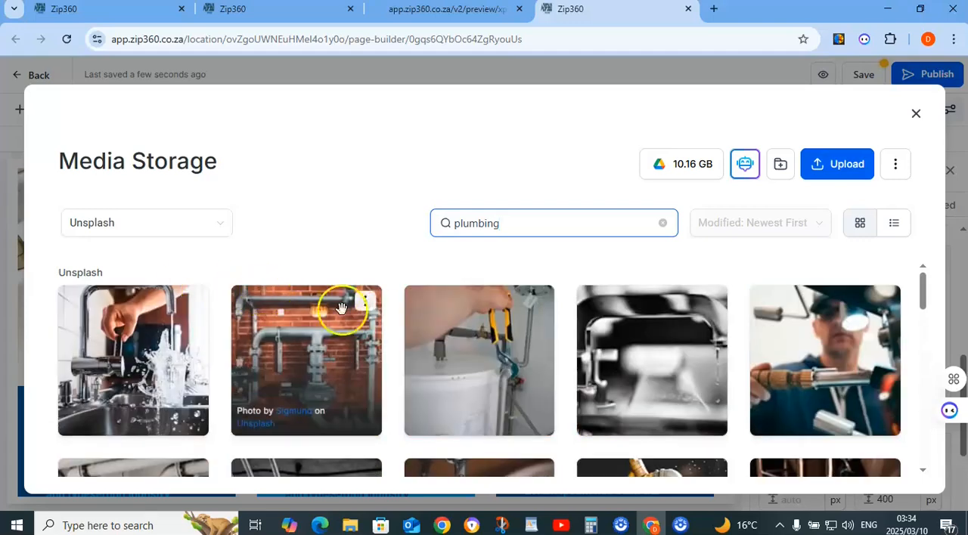
pyautogui.scroll(-10, 425, 326)
pyautogui.scroll(-1, 427, 332)
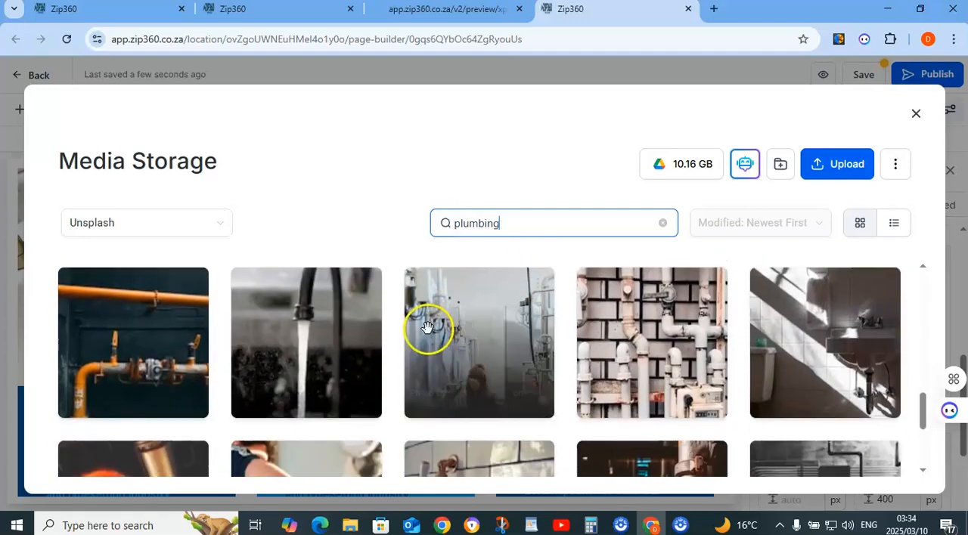
# Search Unsplash for "electrical" instead, browse the photos and close the media library without choosing an image
pyautogui.moveTo(516, 223); pyautogui.dragTo(449, 231)
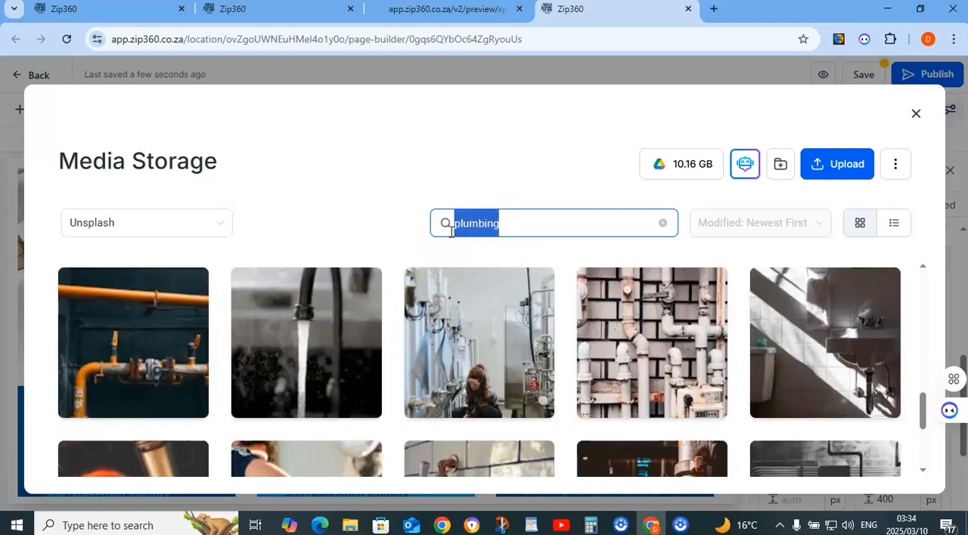
pyautogui.write('electrical')
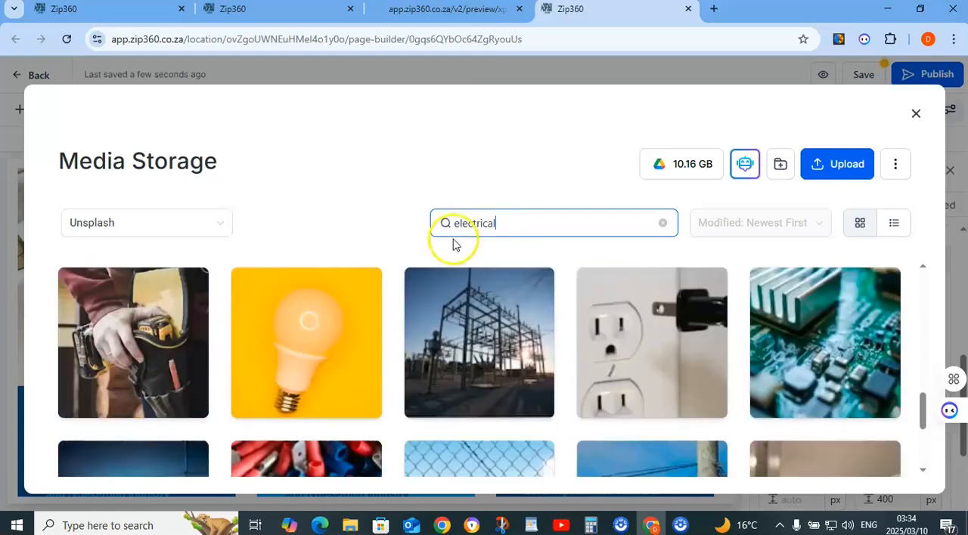
pyautogui.scroll(-3, 592, 321)
pyautogui.scroll(6, 592, 322)
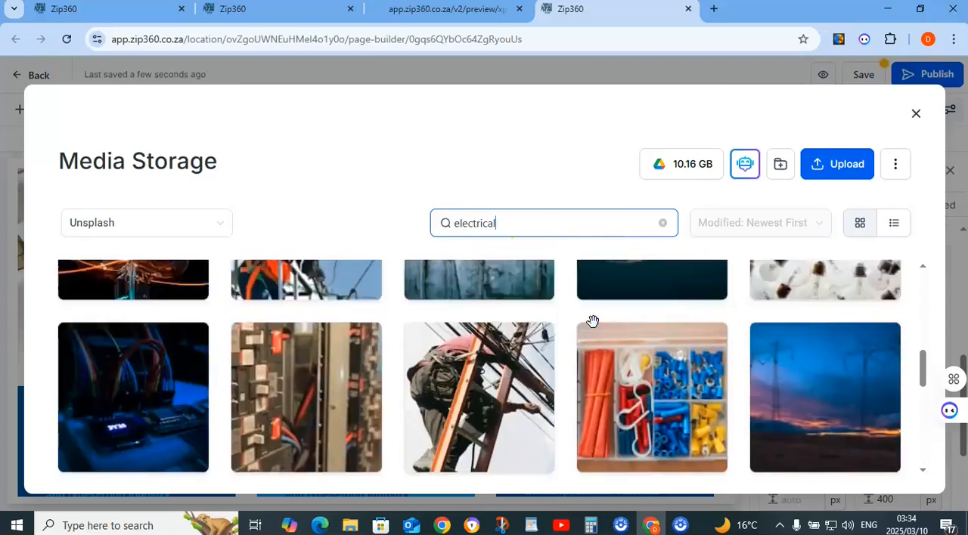
pyautogui.scroll(5, 592, 321)
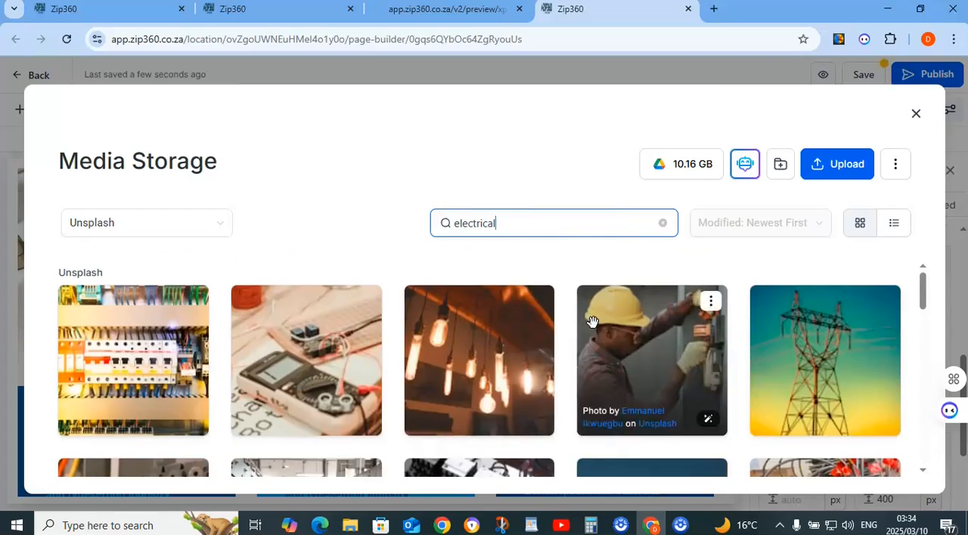
pyautogui.click(915, 113)
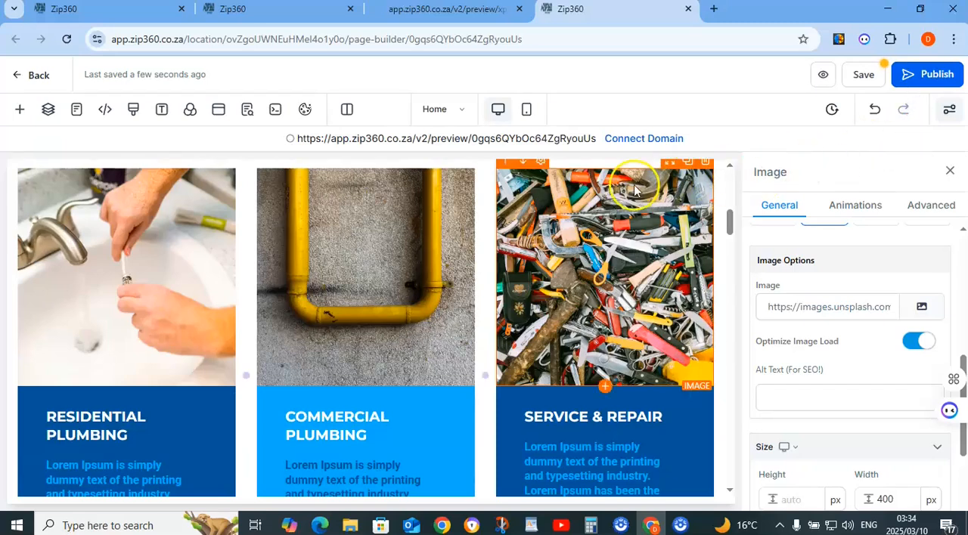